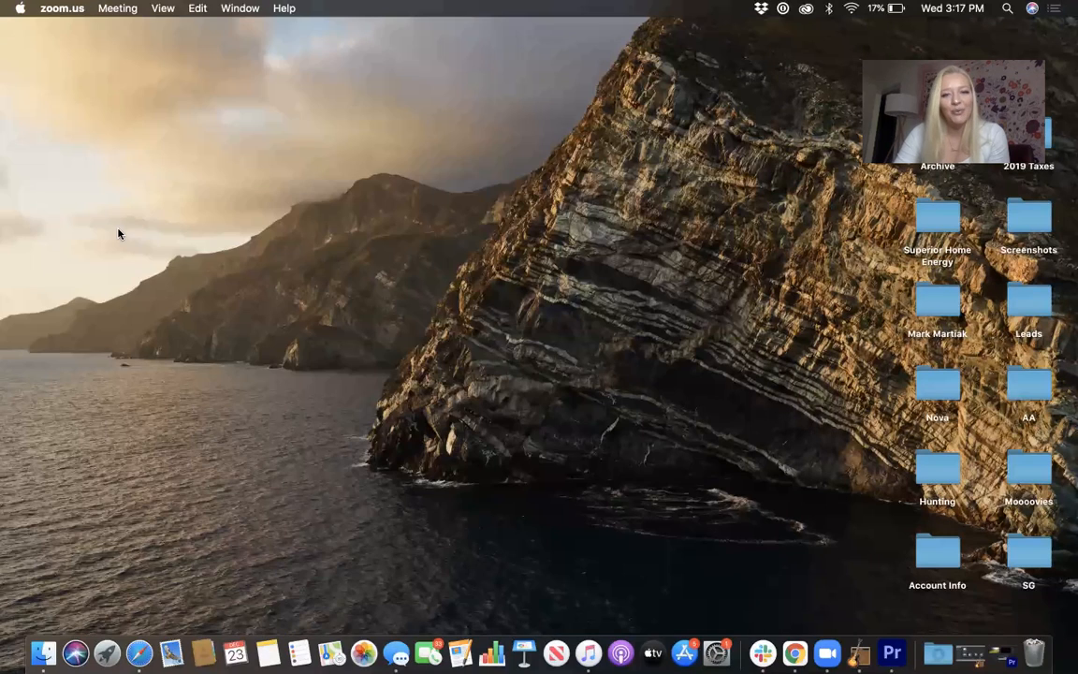
key("ctrl+Right")
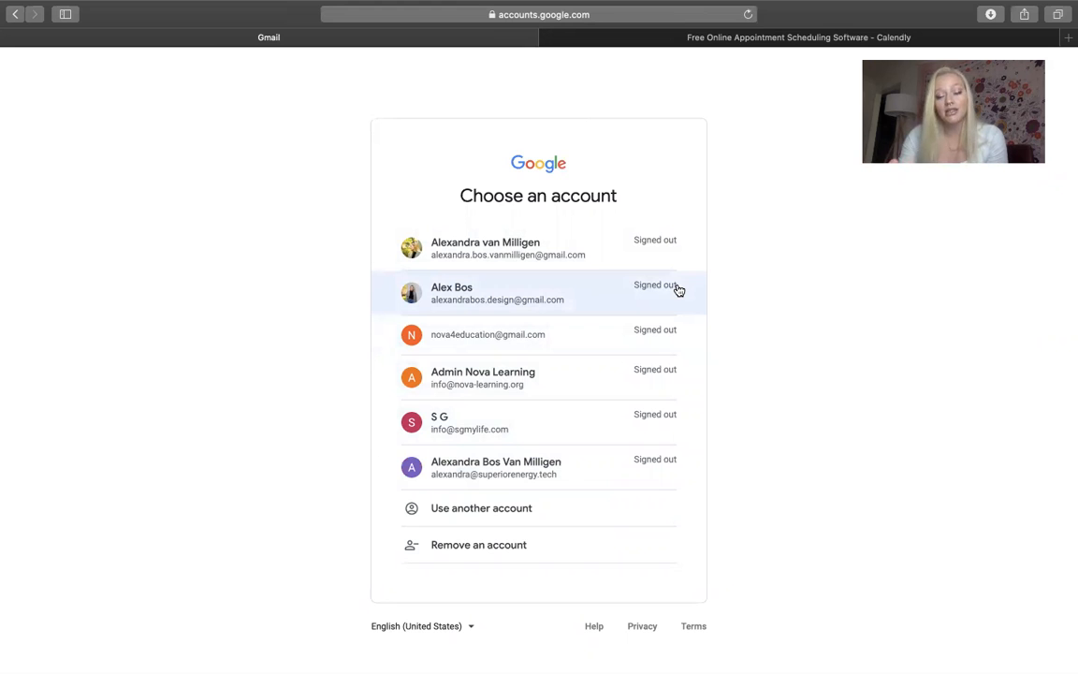
Sign in to Gmail with the company account's saved password, then go to the Calendly tab's email field
left_click(525, 463)
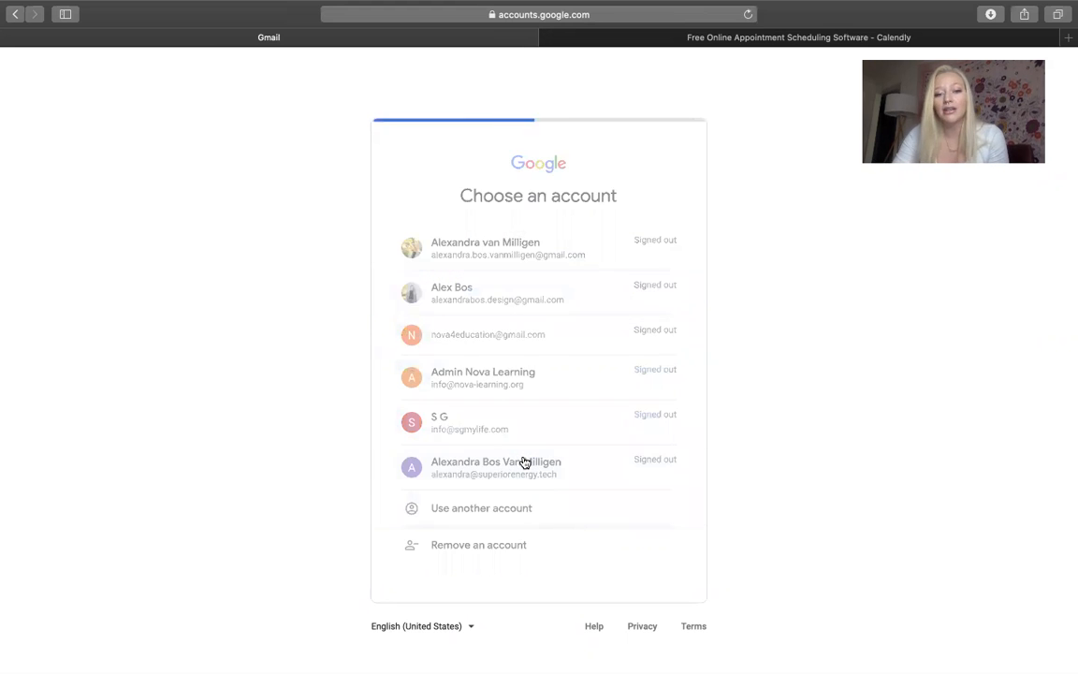
left_click(544, 378)
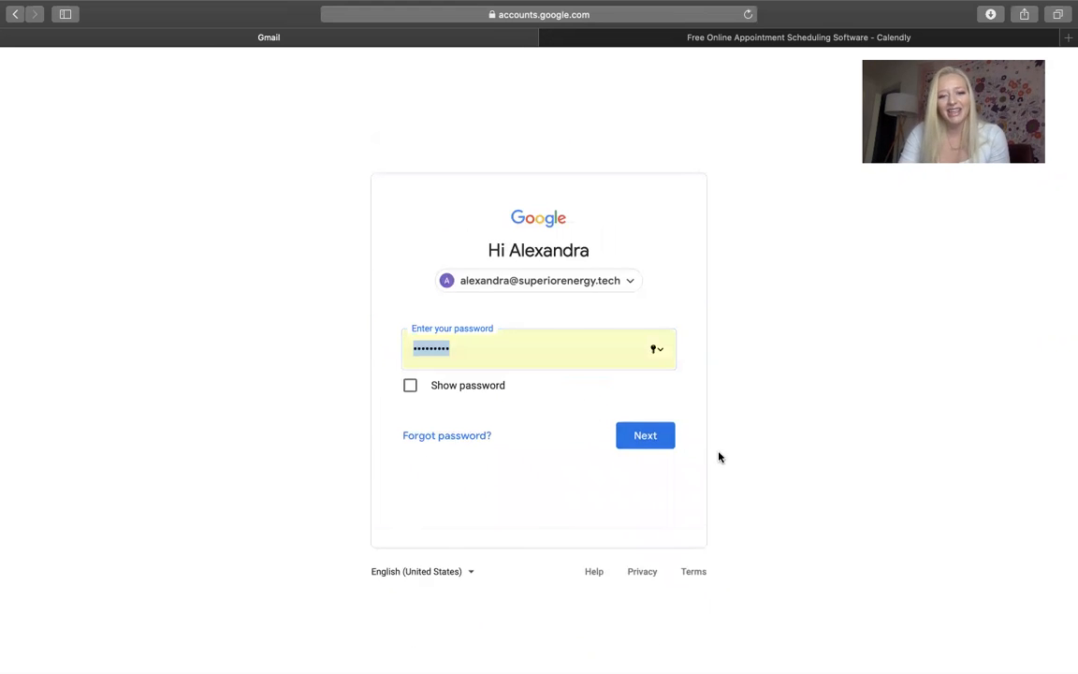
left_click(654, 438)
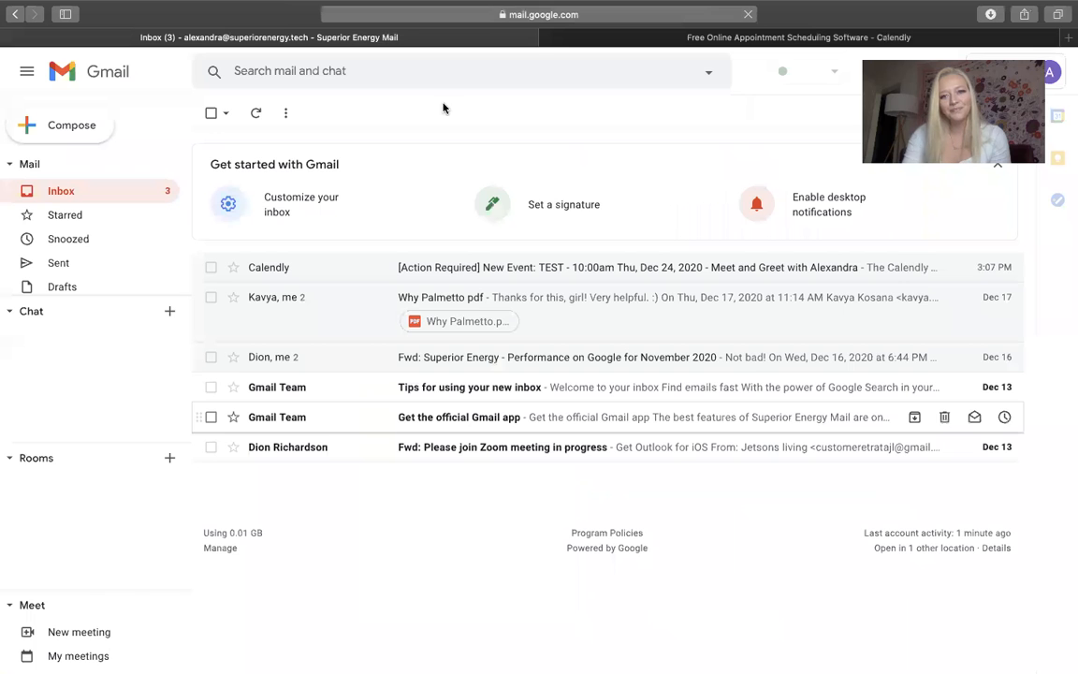
left_click(681, 36)
left_click(376, 337)
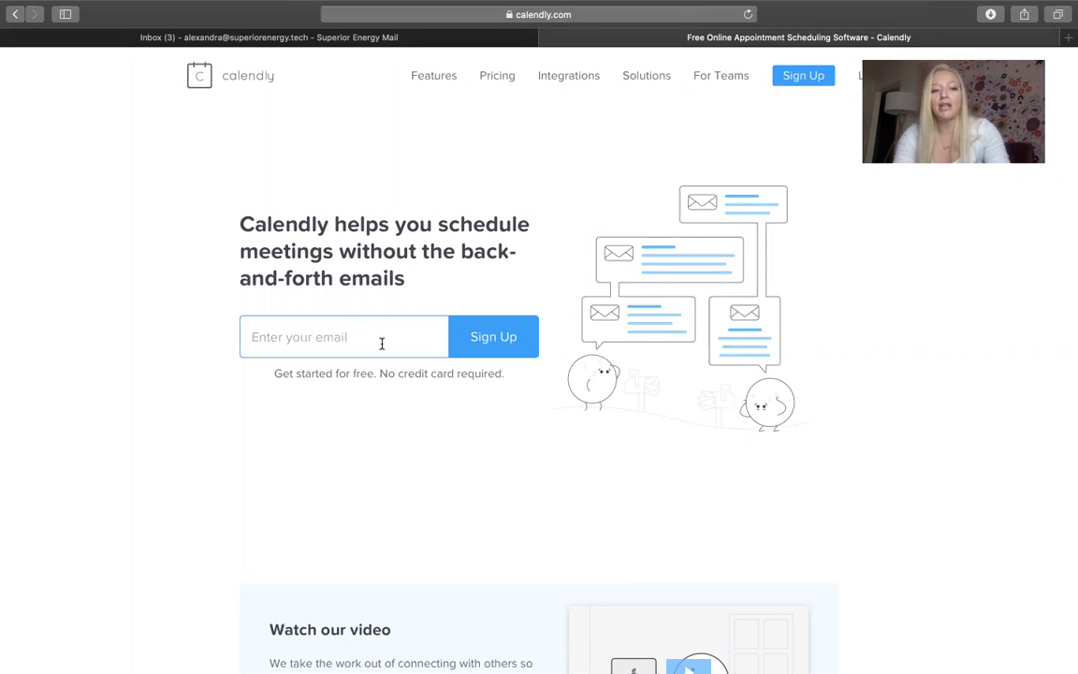
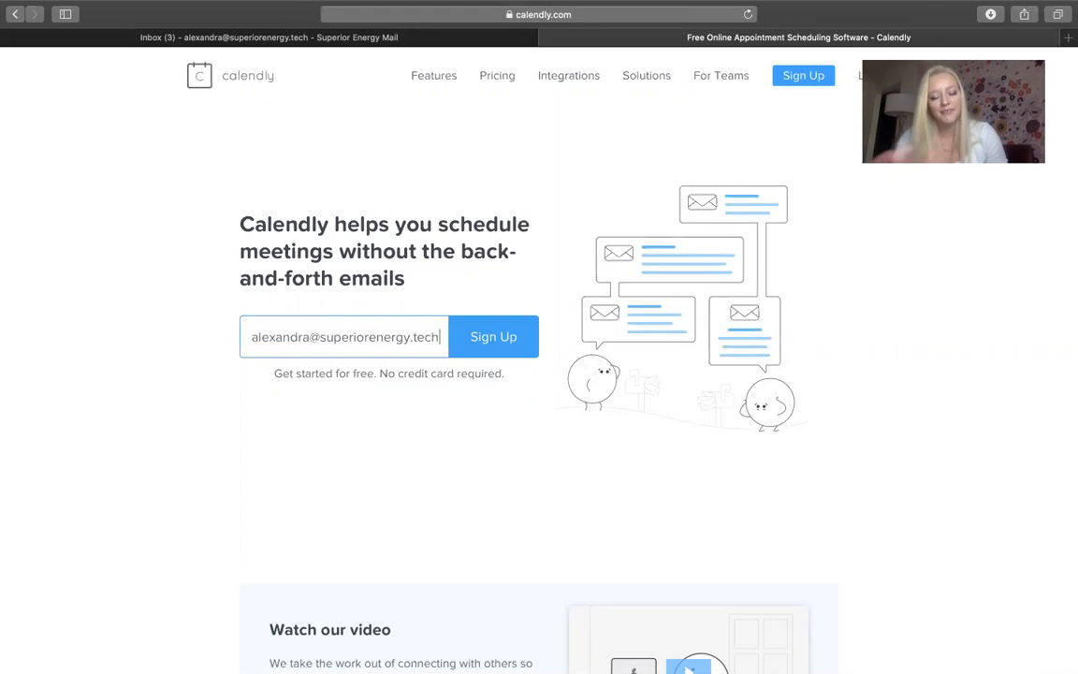
Enter the work email in Calendly and log in with Google using the company account
key("Return")
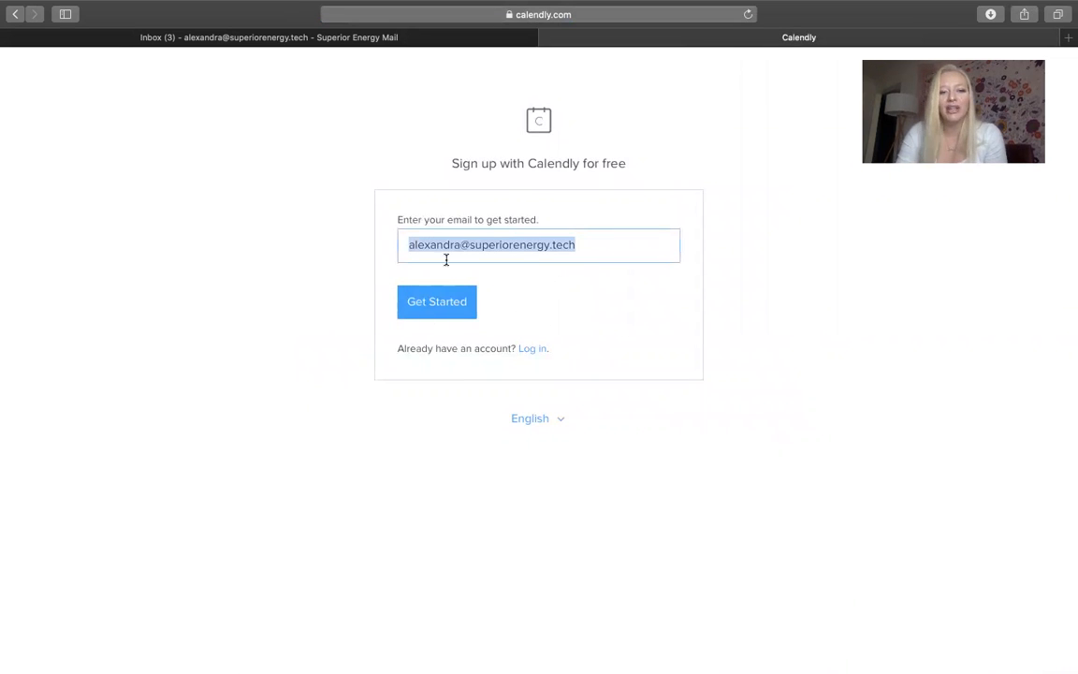
left_click(536, 350)
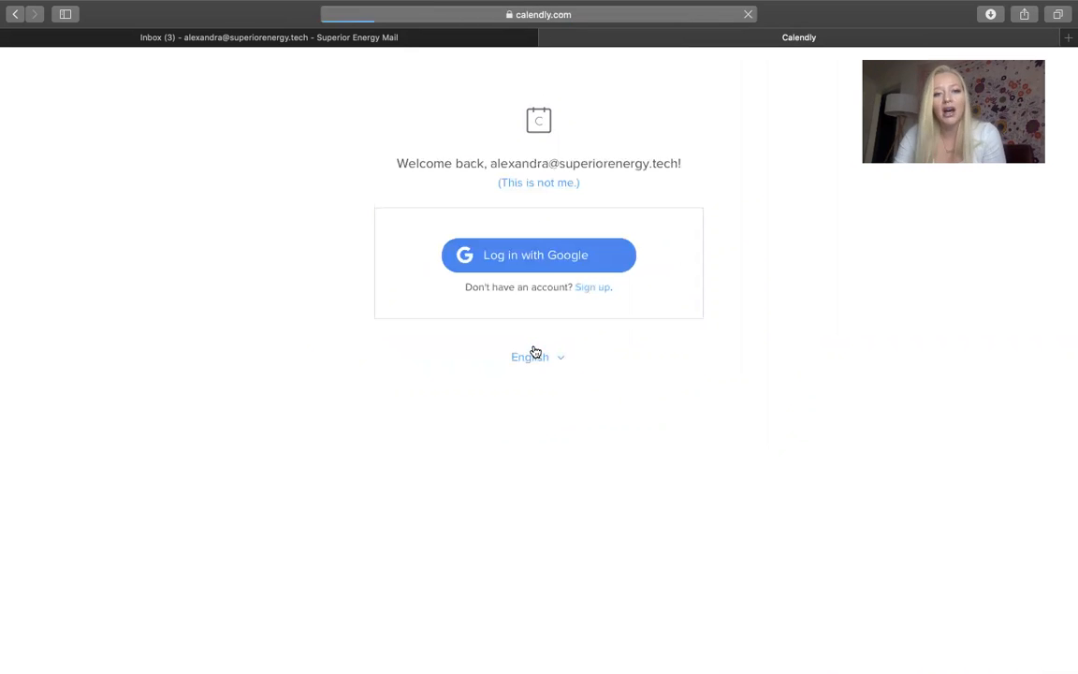
left_click(535, 258)
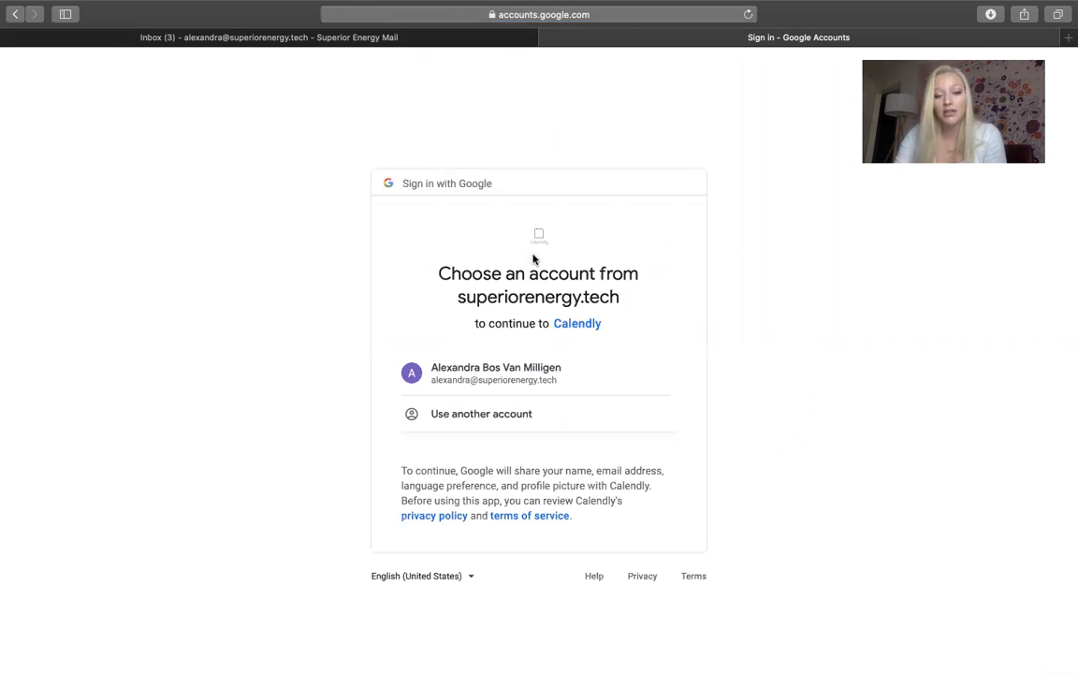
left_click(503, 374)
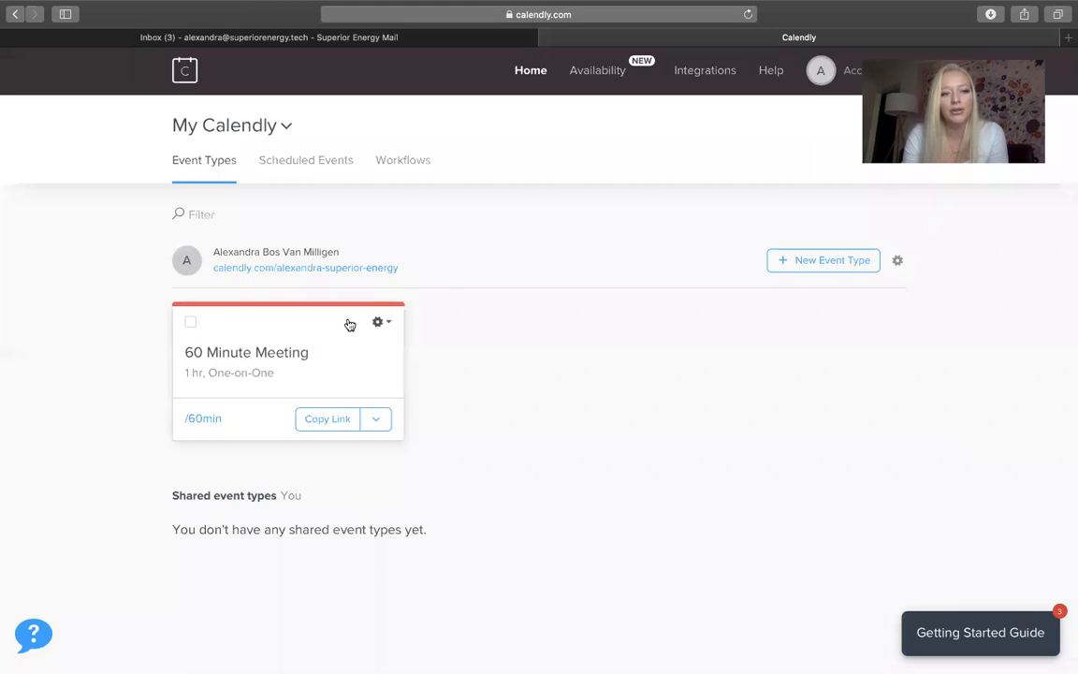
Edit the 60 Minute Meeting event type and expand its 'What event is this?' details
left_click(379, 321)
left_click(370, 354)
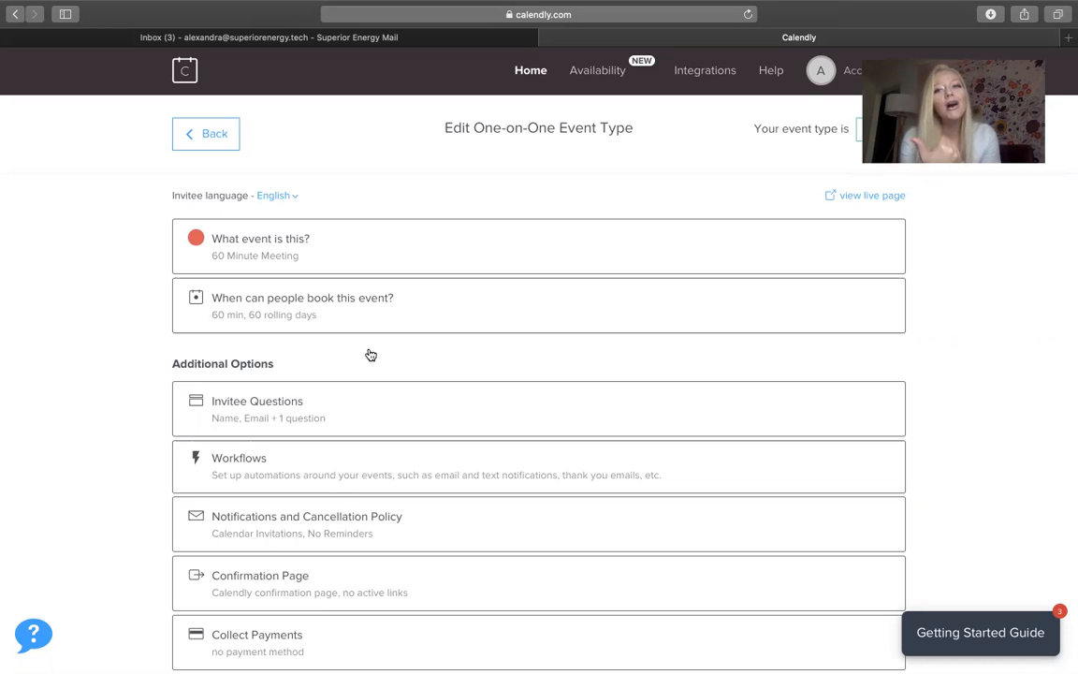
left_click(304, 243)
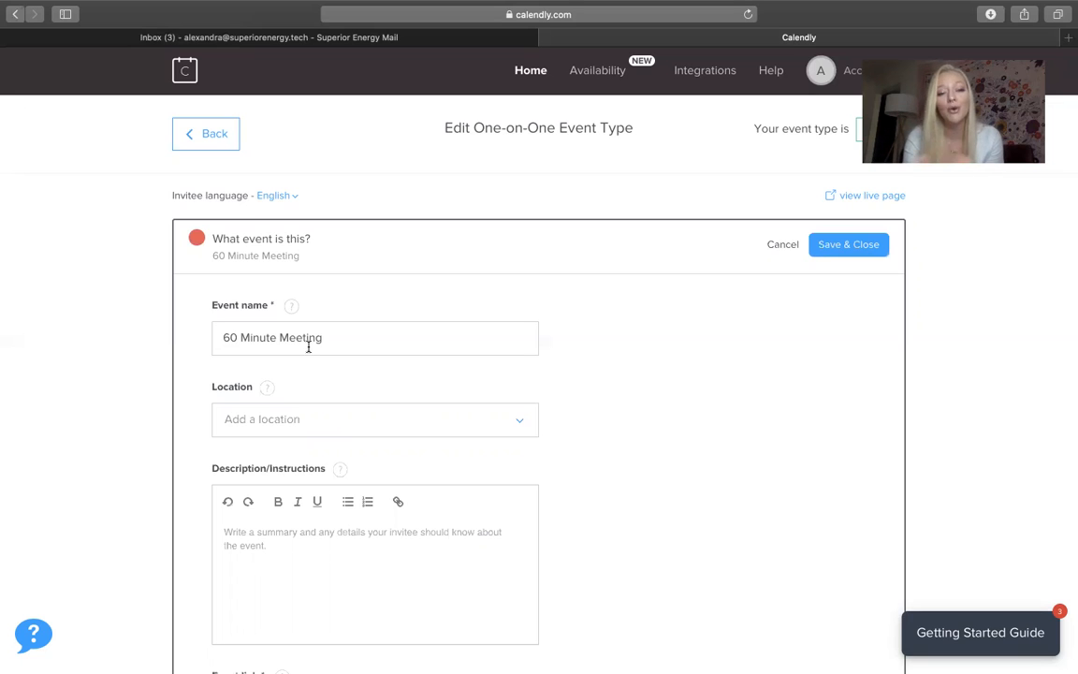
Replace the event name with 'Fifteen Minute Meet-And-Greet' and choose Zoom as the location
left_click_drag(320, 339, 221, 339)
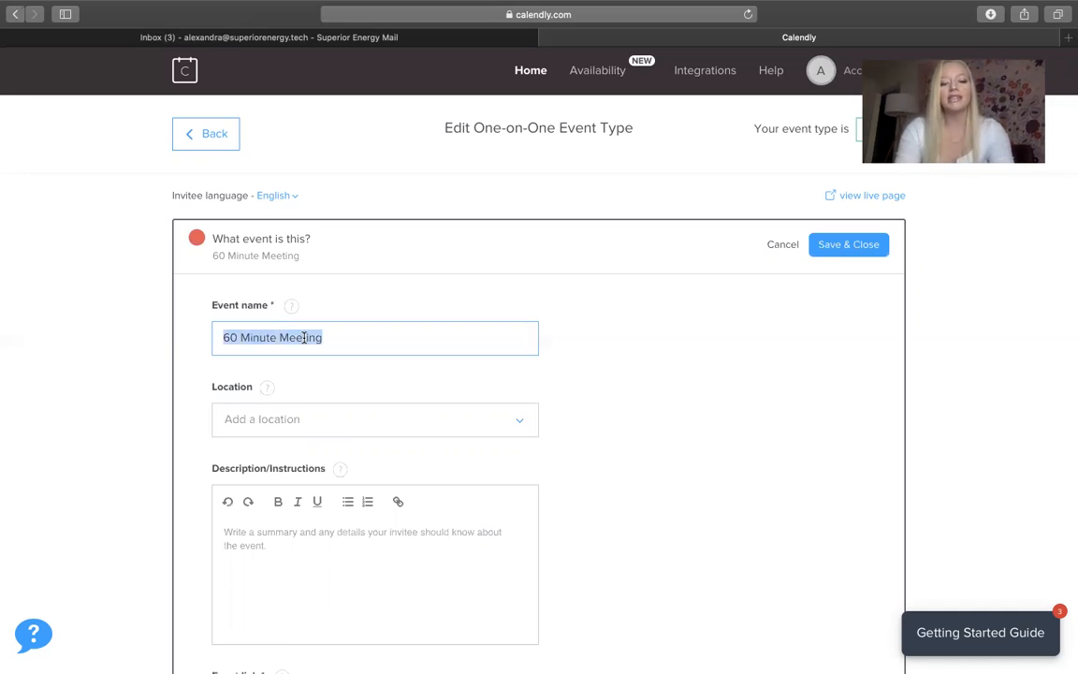
type("Firteen Minu")
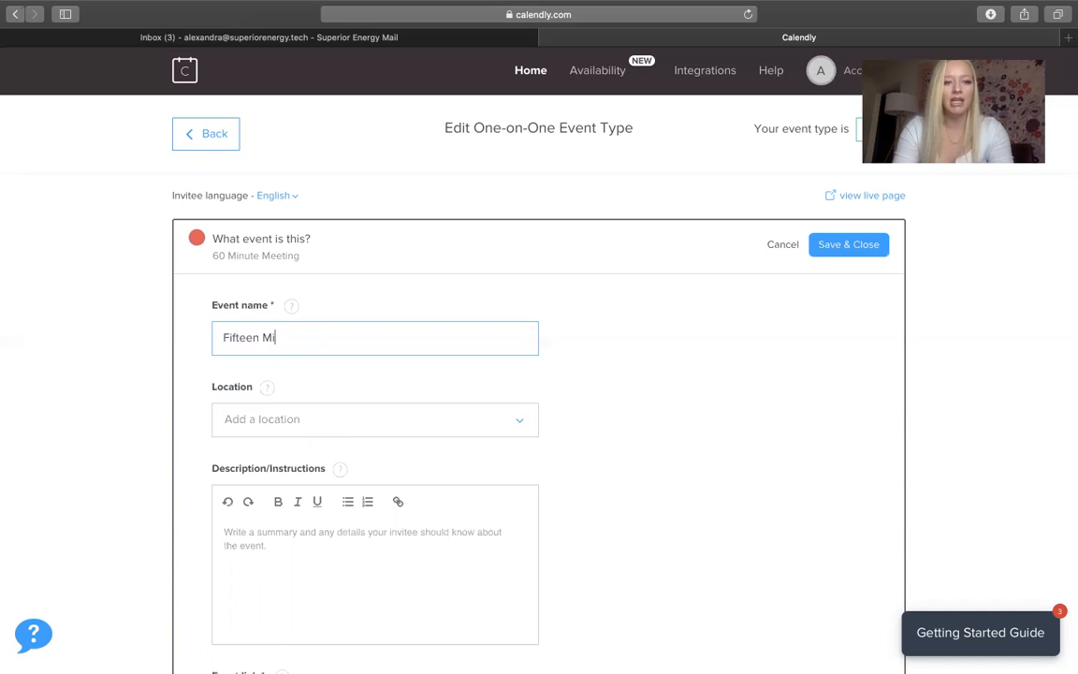
type("te Meet-And-Greet")
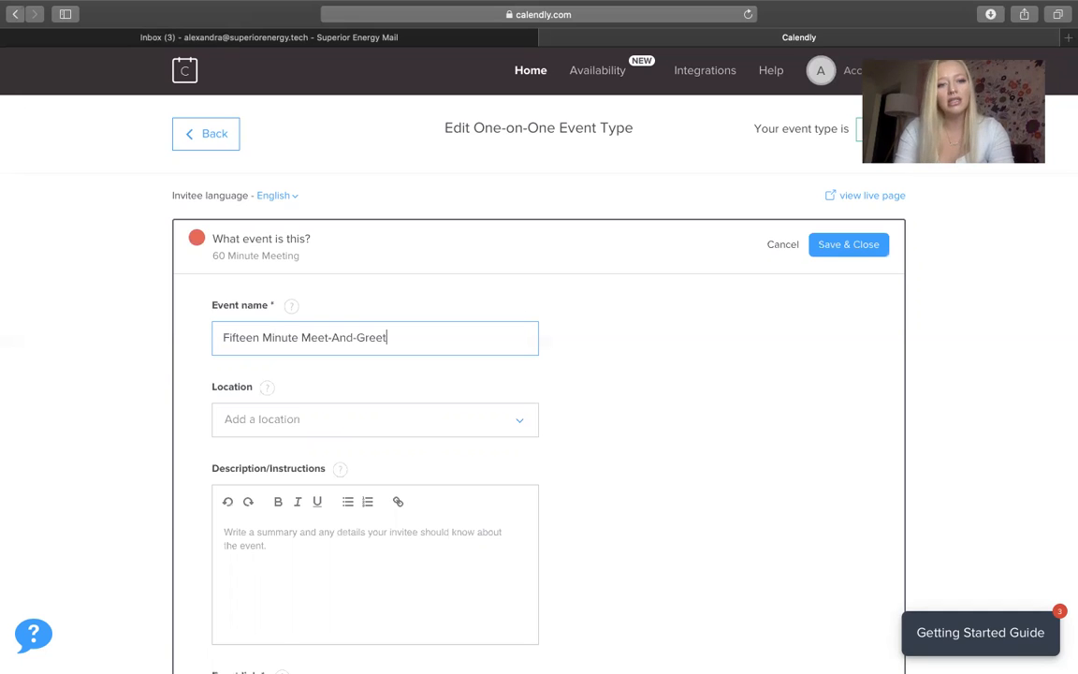
left_click(346, 416)
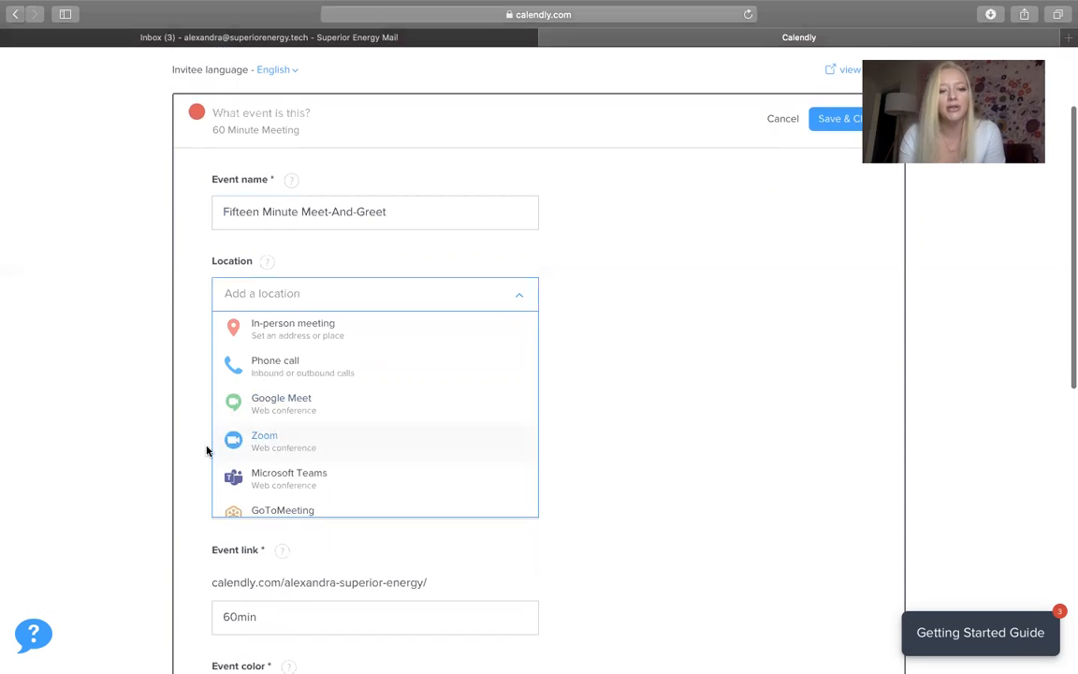
scroll(322, 438, "down", 5)
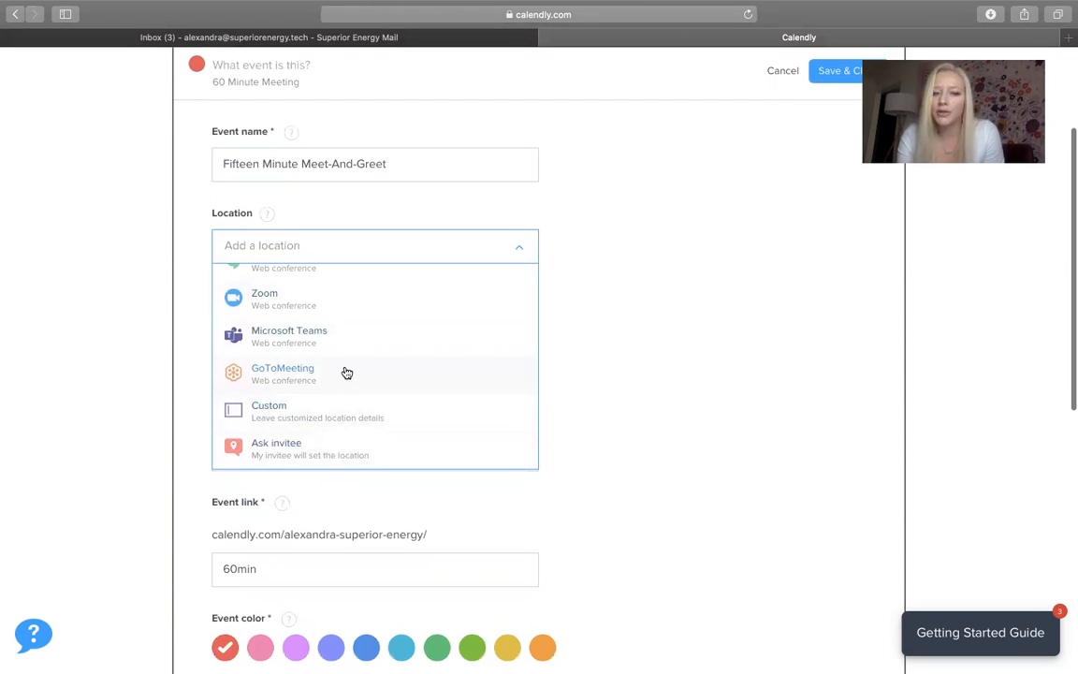
scroll(348, 344, "up", 2)
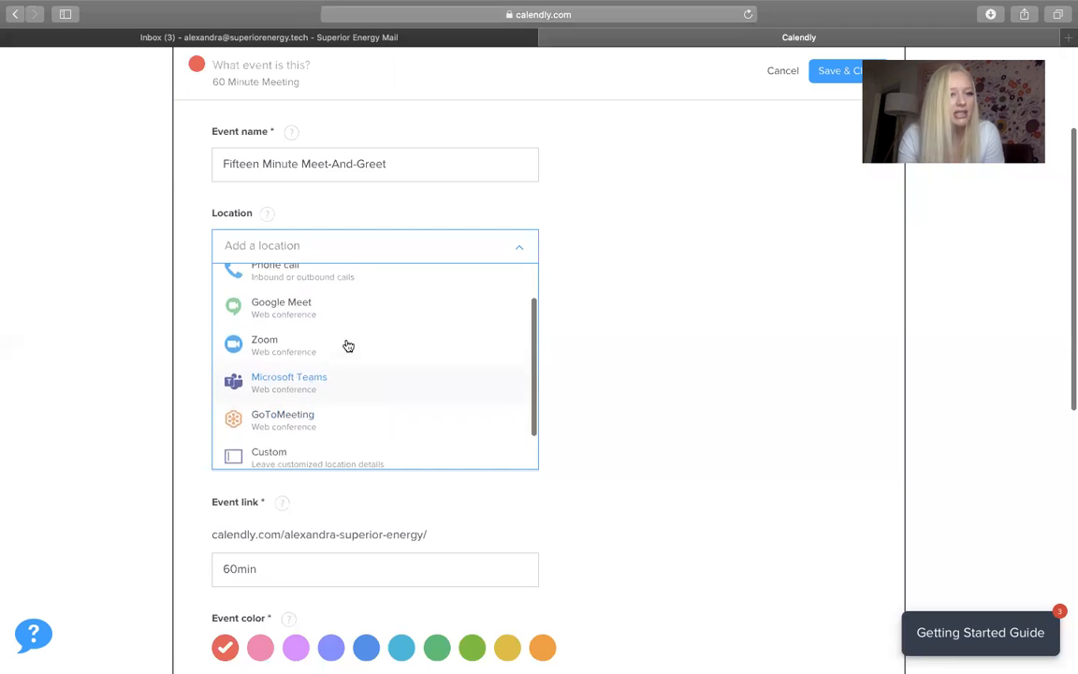
scroll(349, 346, "up", 2)
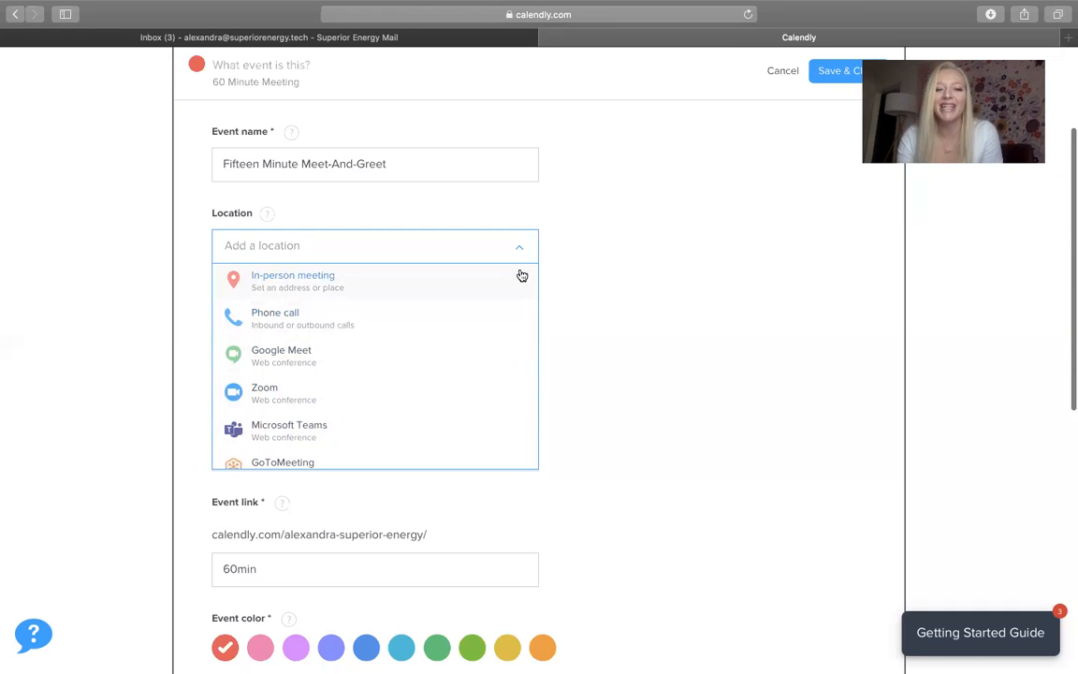
left_click(654, 298)
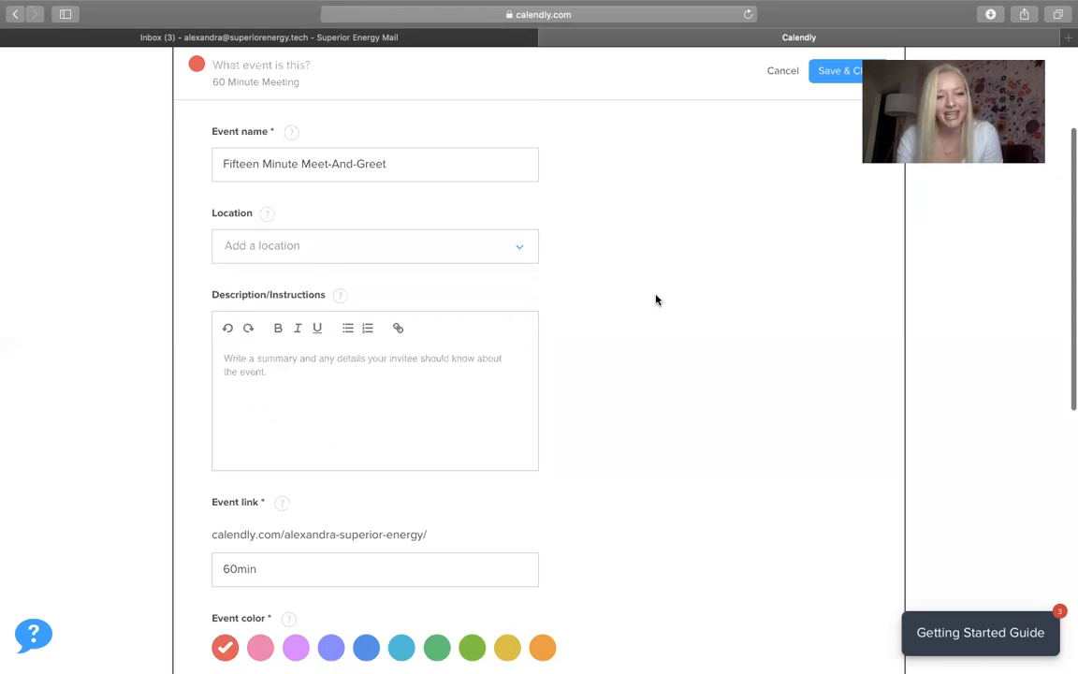
left_click(446, 245)
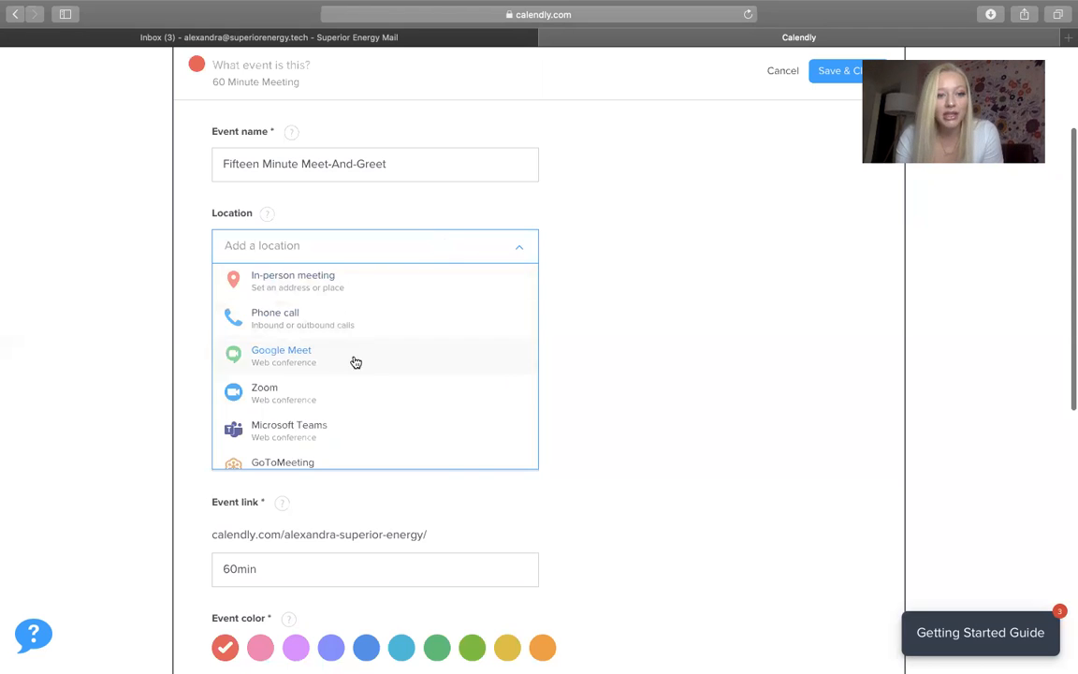
left_click(340, 398)
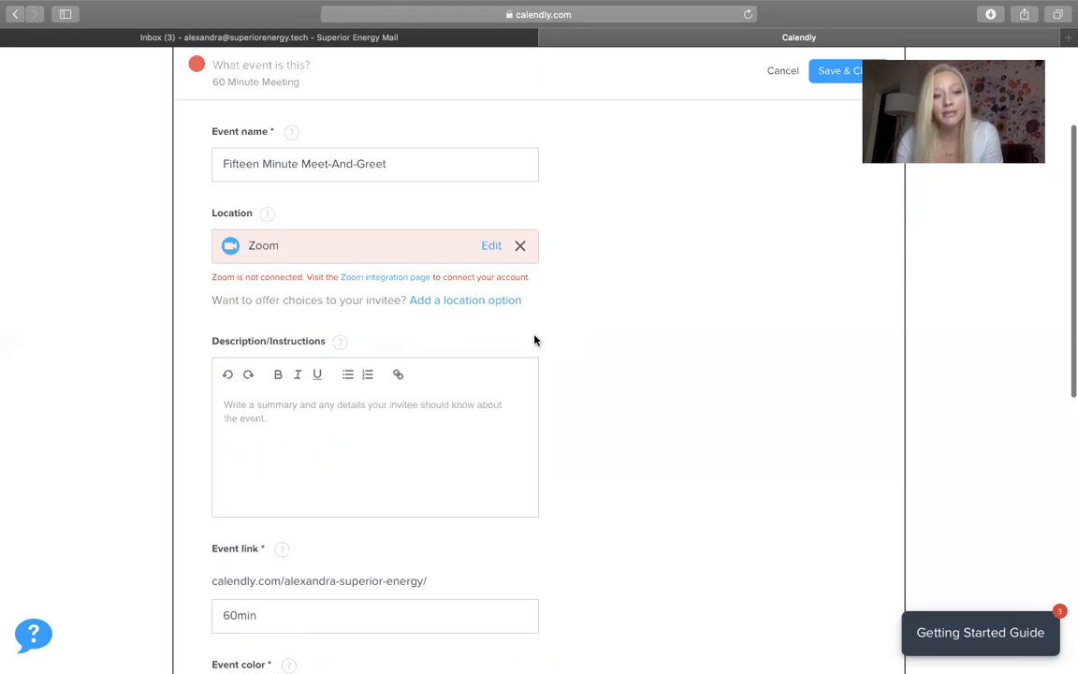
scroll(535, 338, "down", 3)
Write the description 'Let's chat about how we can help each other.' and select the 60min link text
left_click(305, 314)
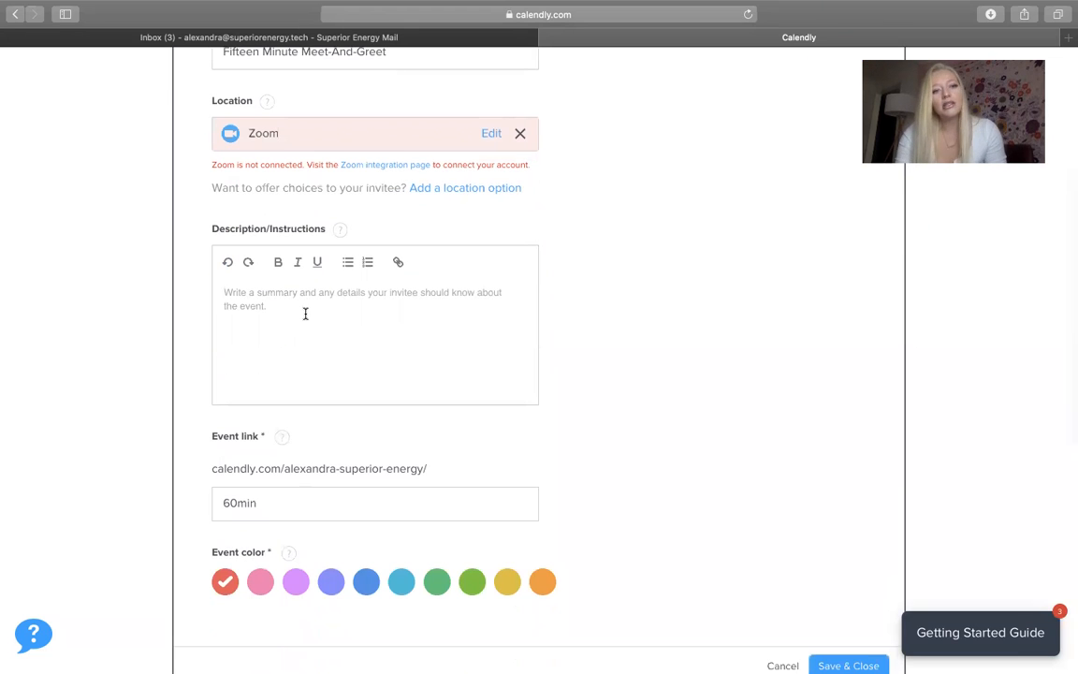
type("Let's chat abou")
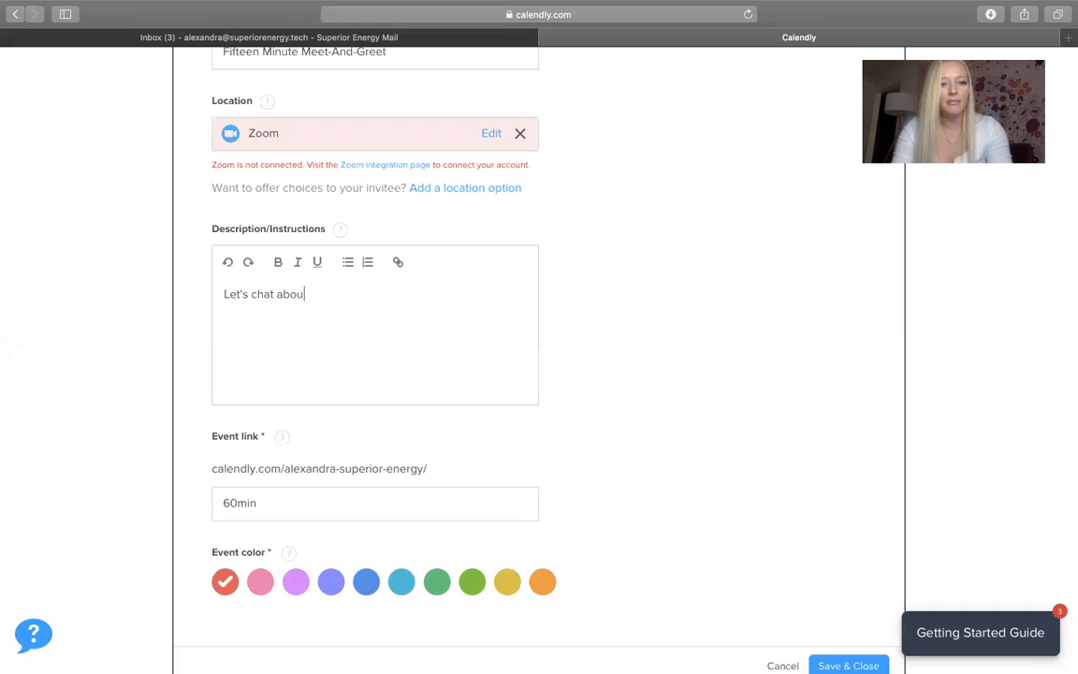
type("t how we")
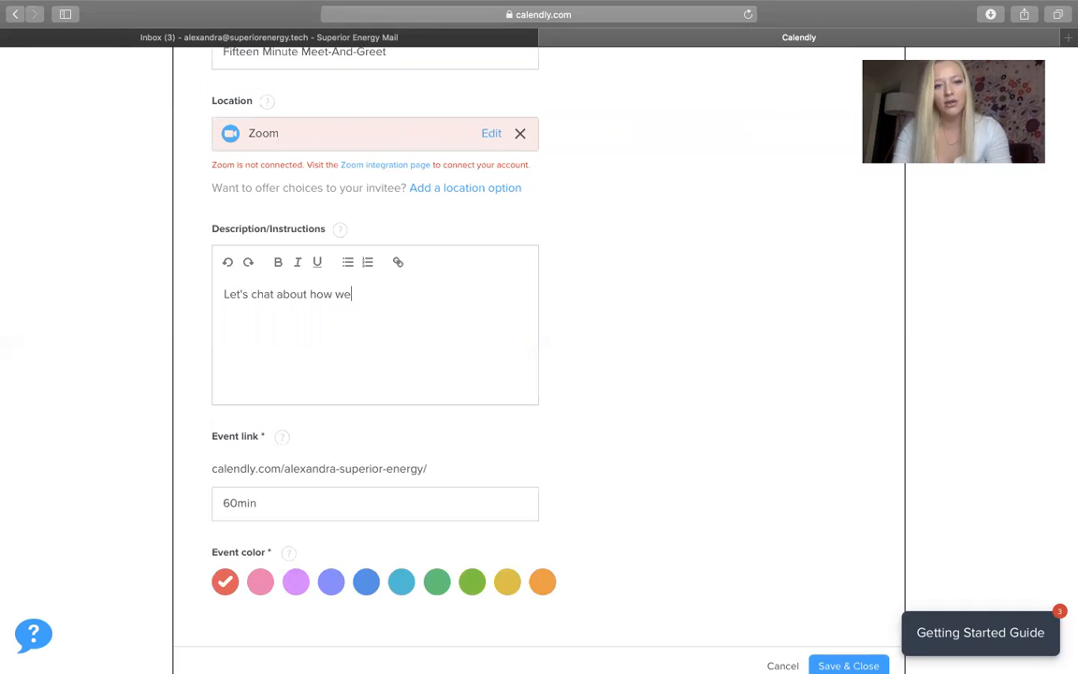
type(" can help each other.")
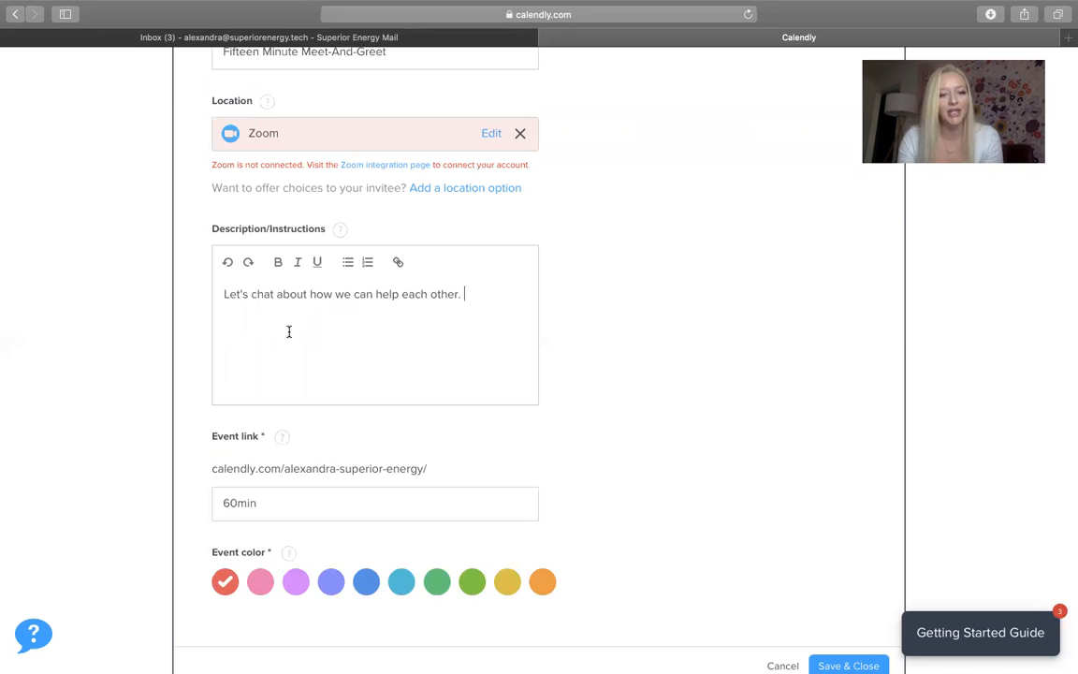
scroll(289, 331, "down", 3)
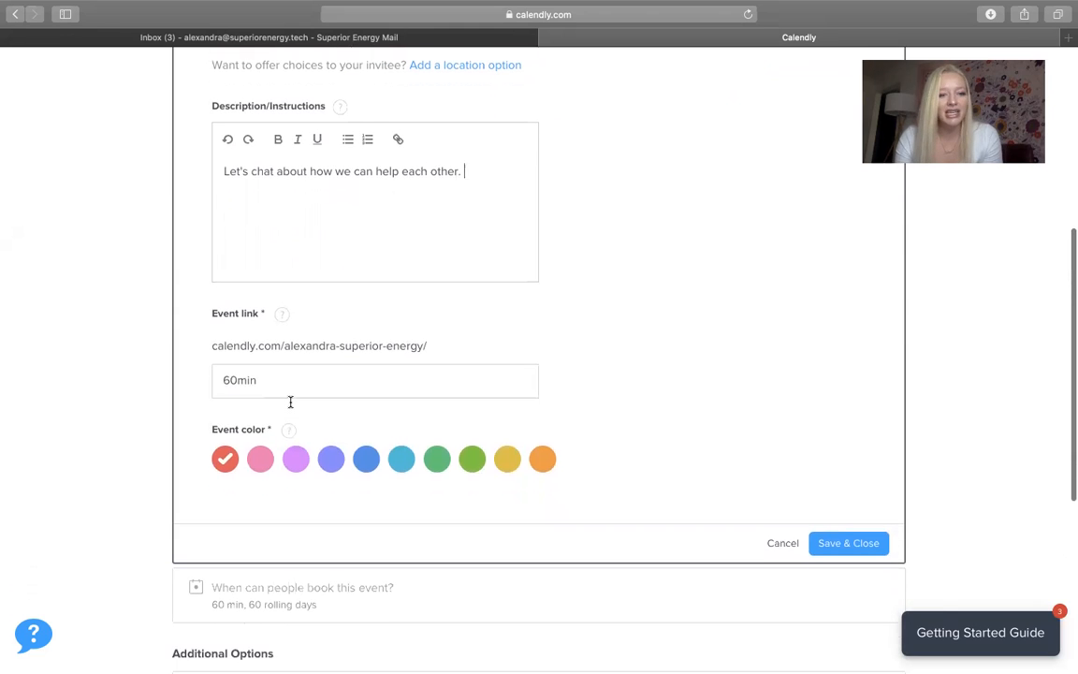
left_click_drag(282, 377, 170, 372)
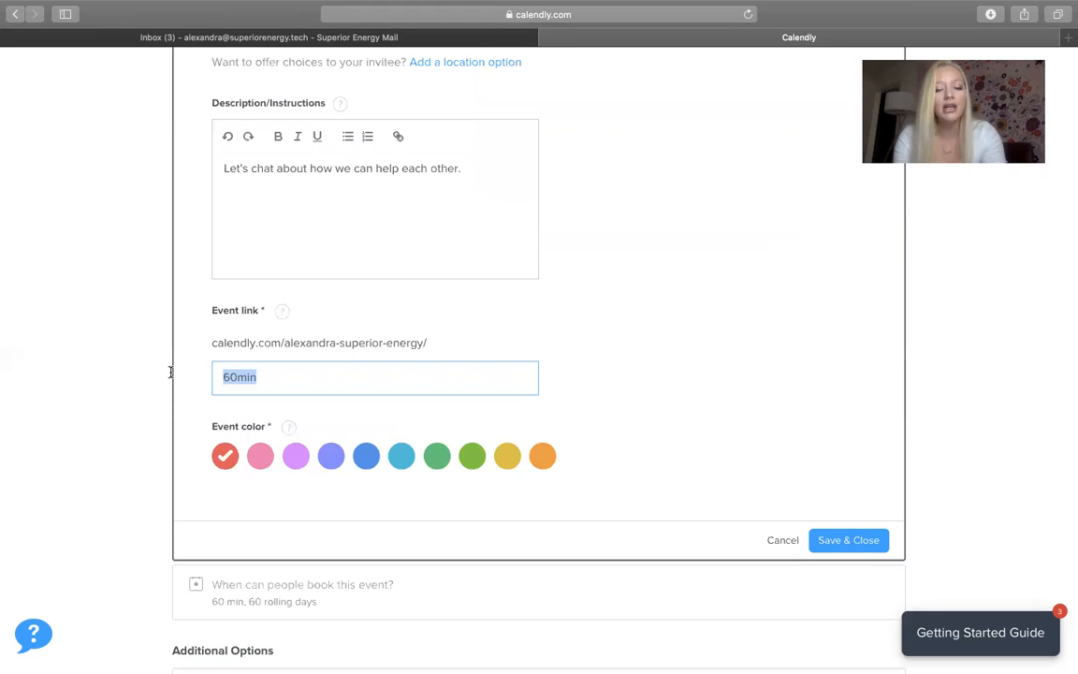
Make the event link end in 'letschat' and Save & Close the details
type("letschat")
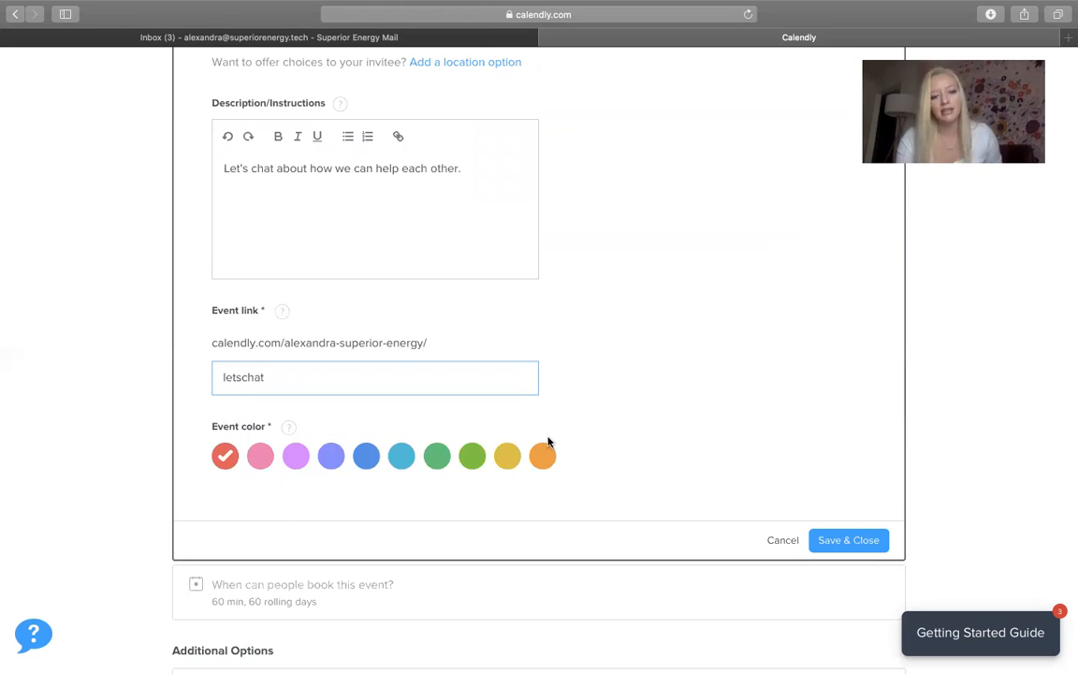
left_click(854, 535)
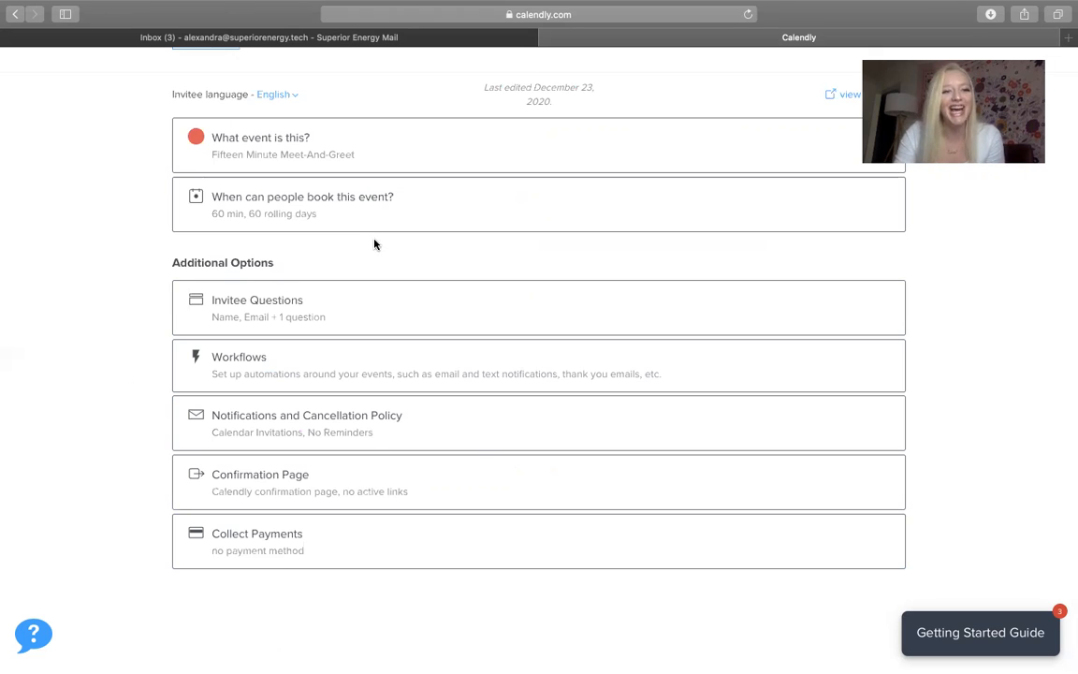
Shorten the booking window from 60 to 30 calendar days and switch to custom hours
left_click(323, 205)
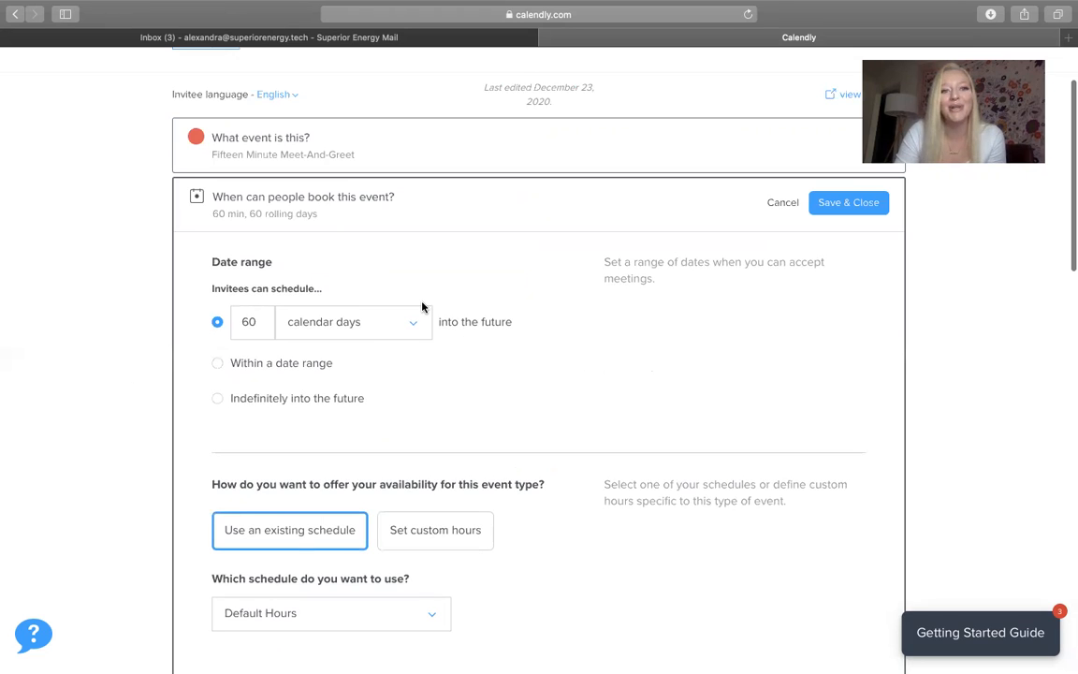
scroll(421, 307, "down", 2)
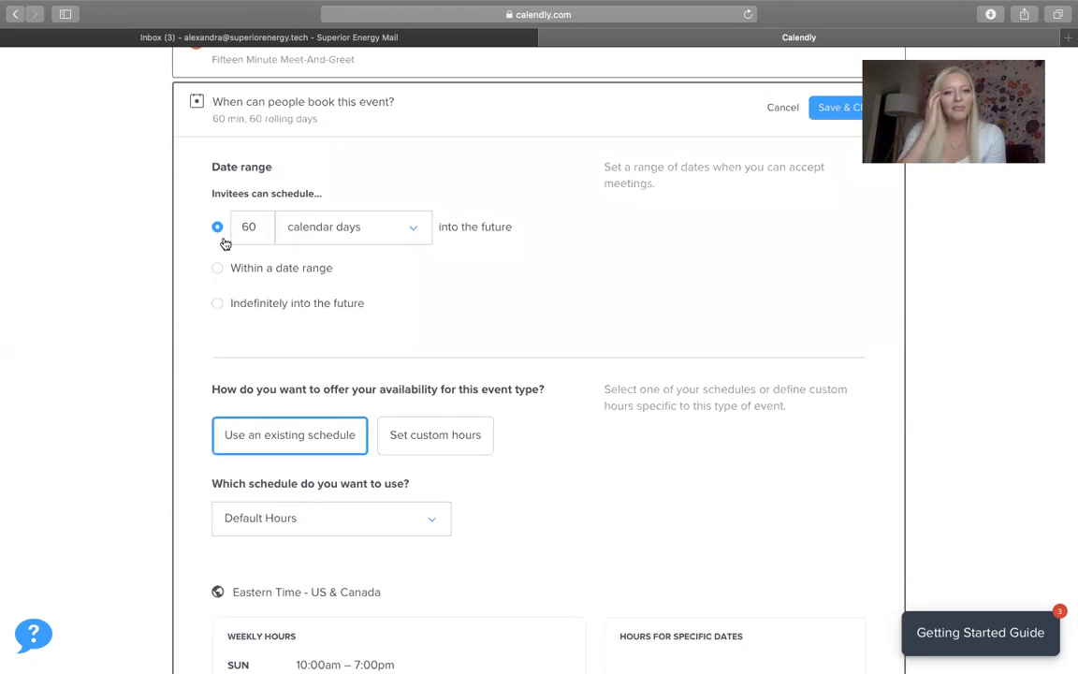
double_click(230, 226)
type("30")
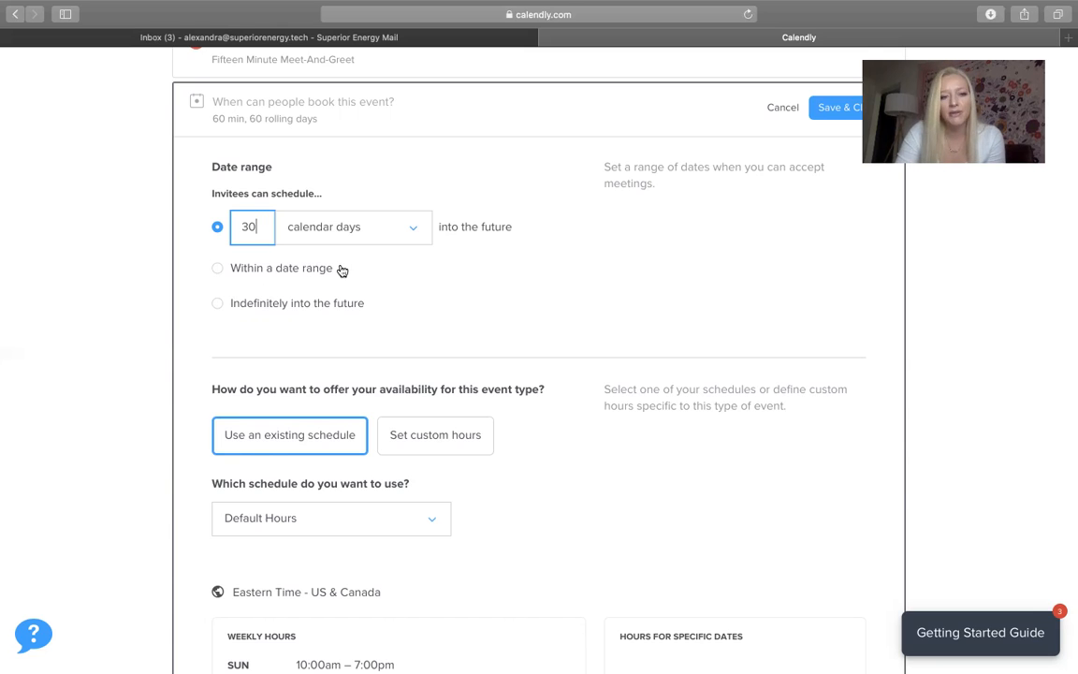
scroll(337, 281, "down", 3)
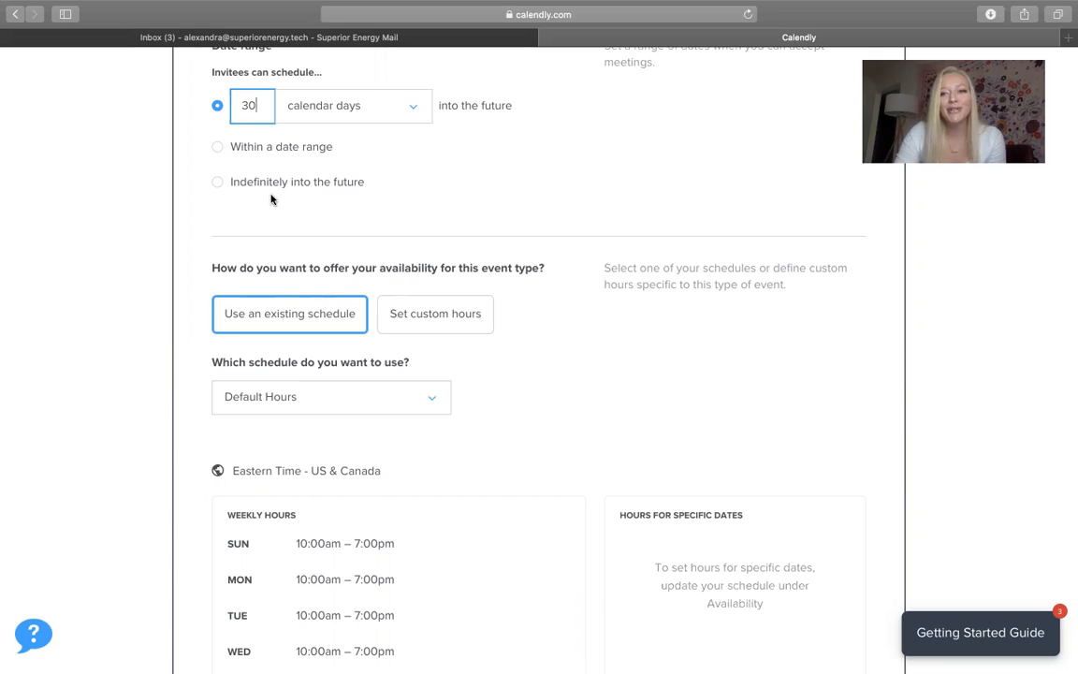
scroll(325, 194, "down", 2)
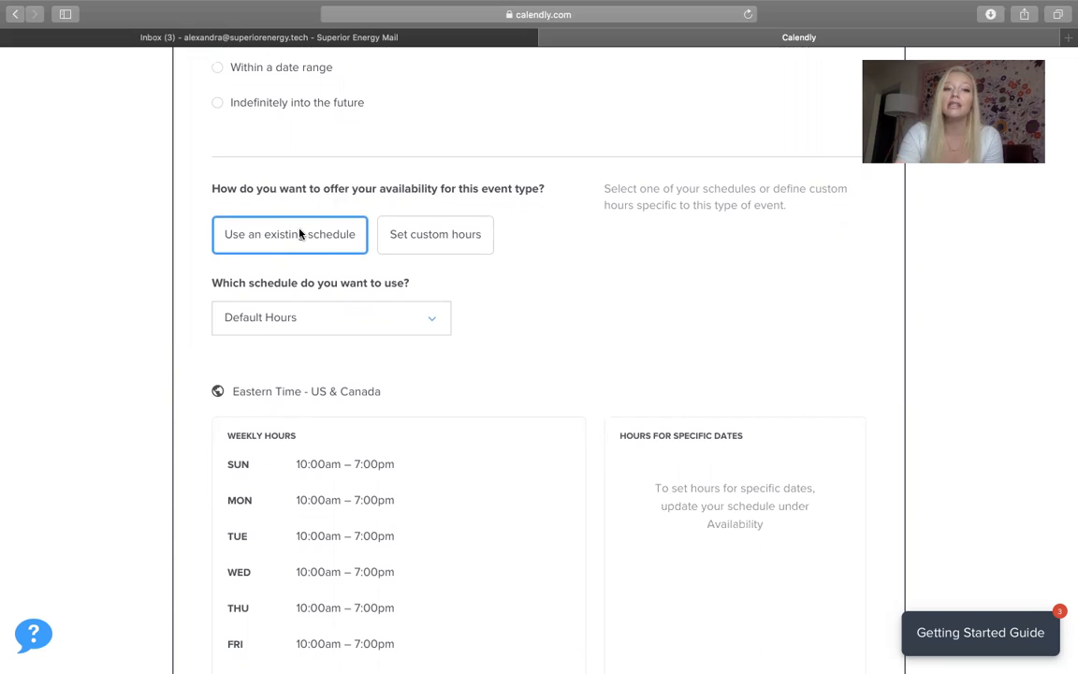
left_click(431, 238)
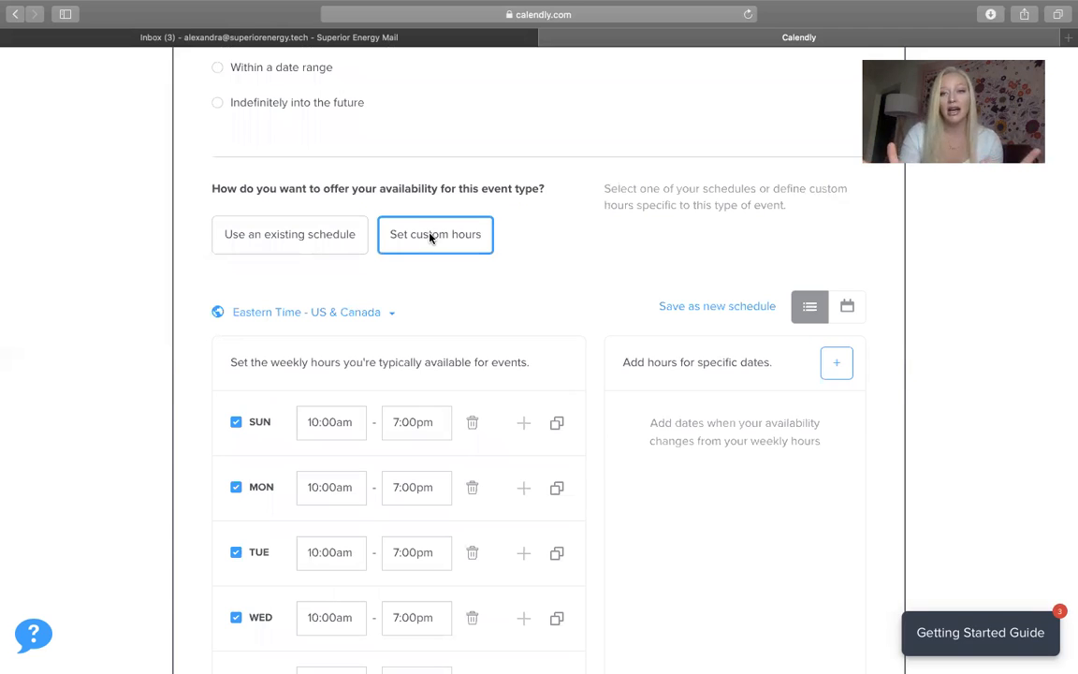
Change the event duration from 60 to 15 minutes
scroll(342, 402, "down", 2)
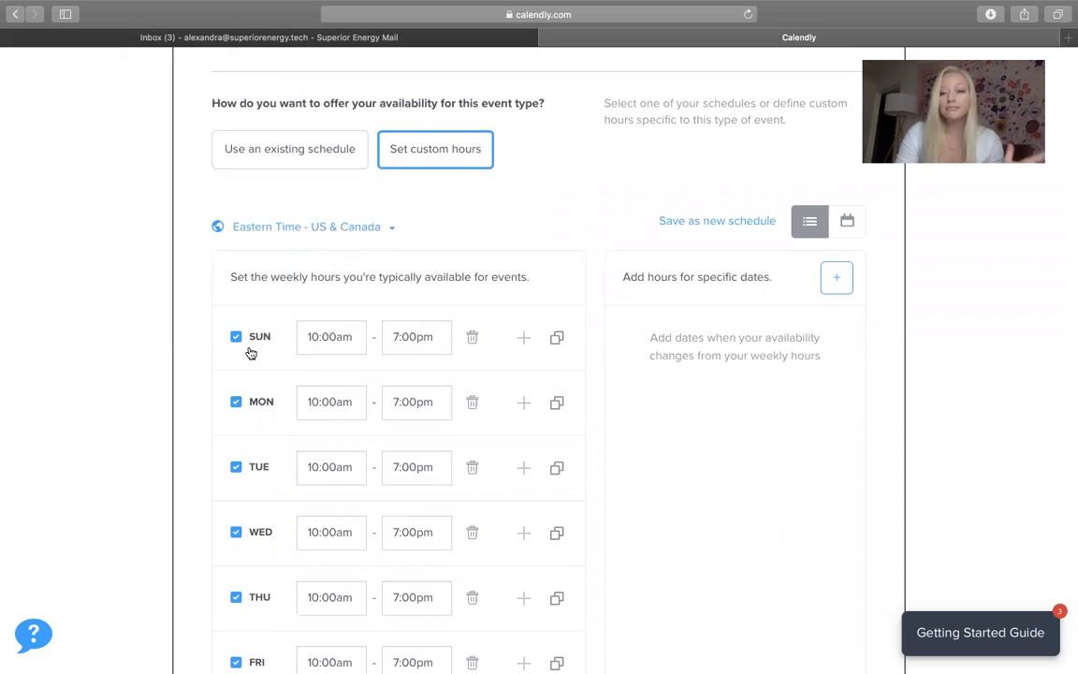
scroll(248, 352, "down", 1)
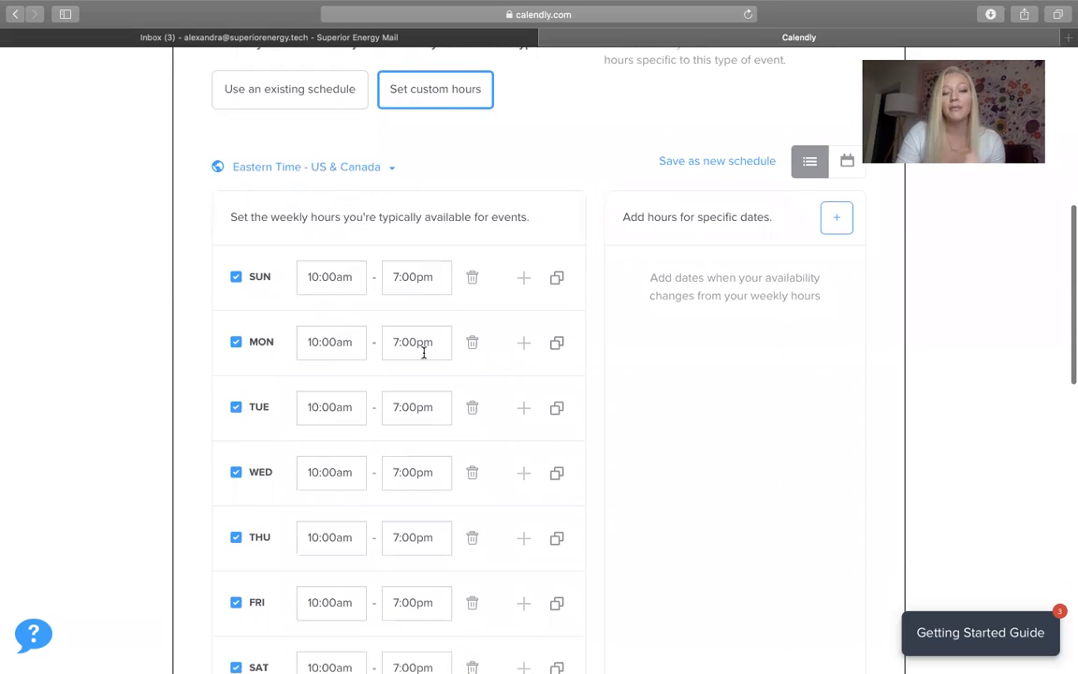
scroll(395, 383, "down", 4)
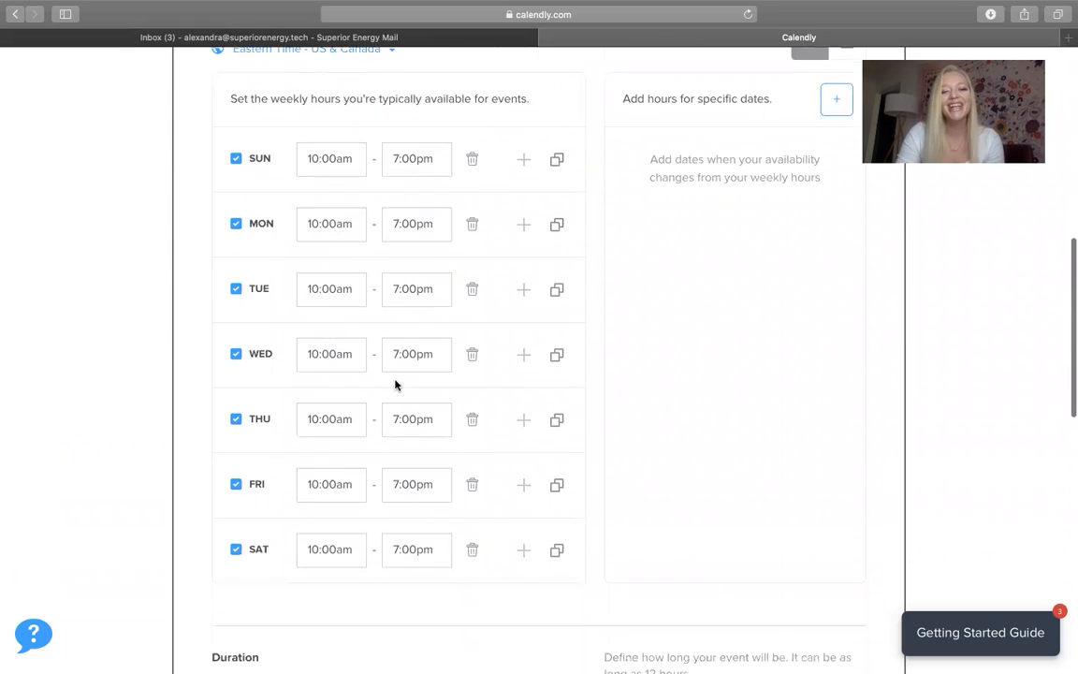
scroll(342, 363, "down", 4)
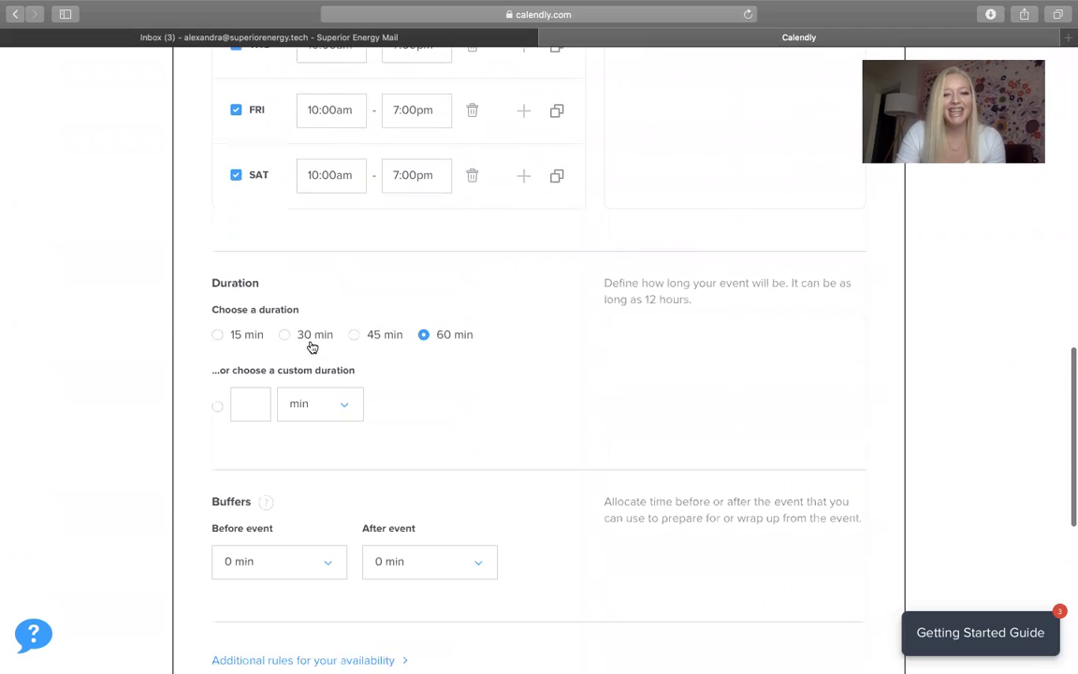
left_click(218, 335)
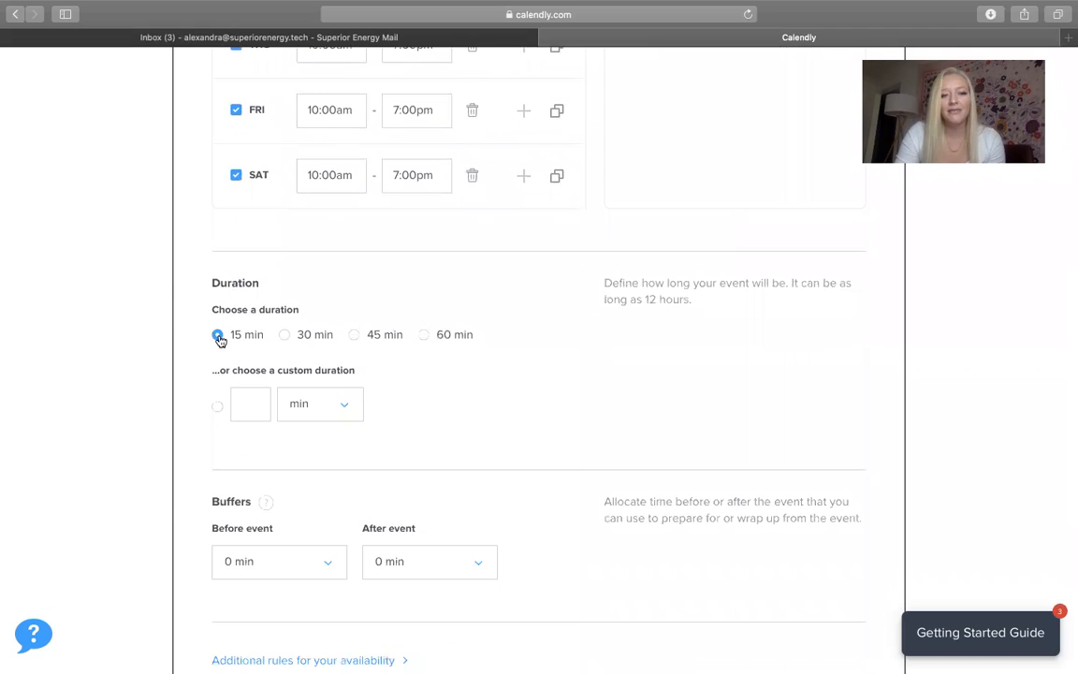
scroll(246, 397, "down", 1)
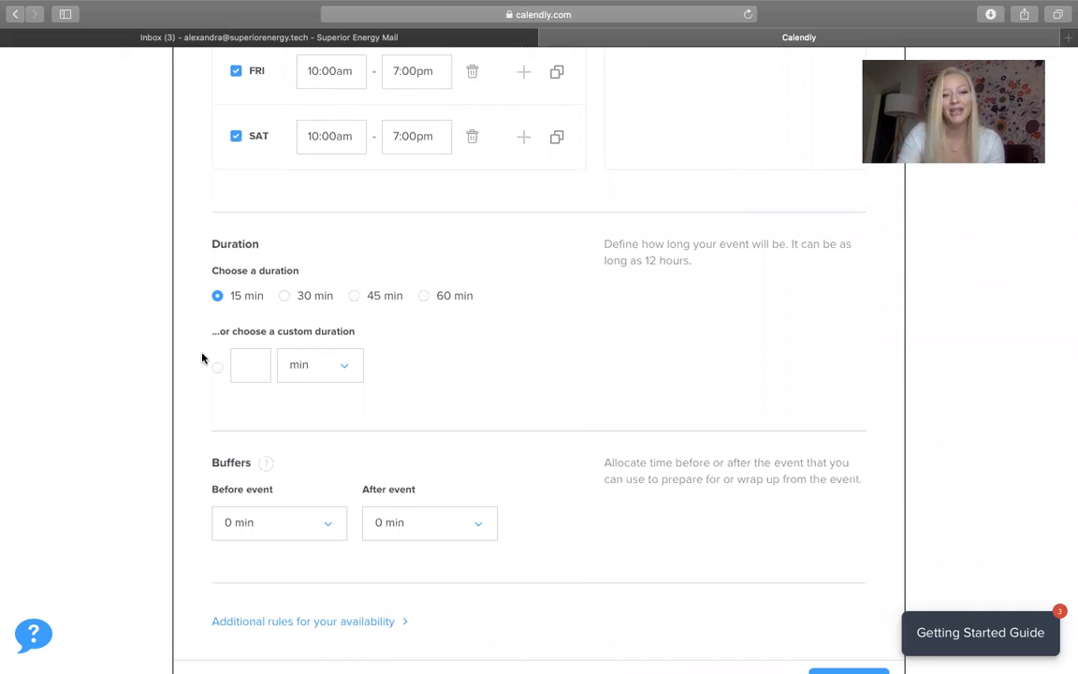
scroll(271, 365, "down", 5)
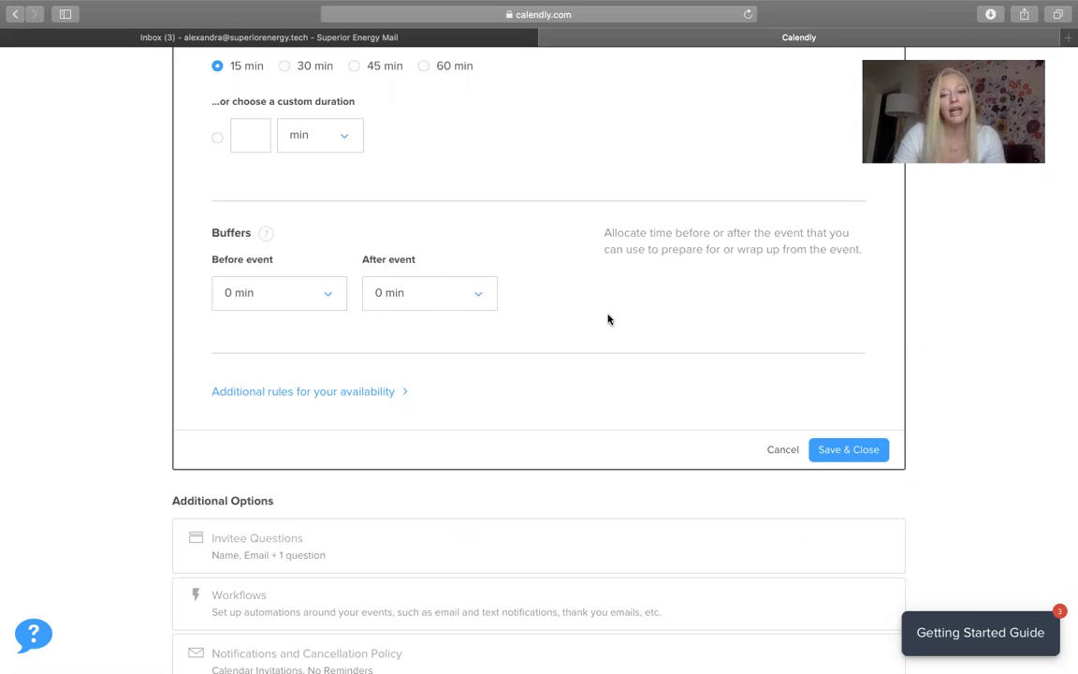
Save the 15-minute, 30-day availability and expand the Invitee Questions section
left_click(864, 450)
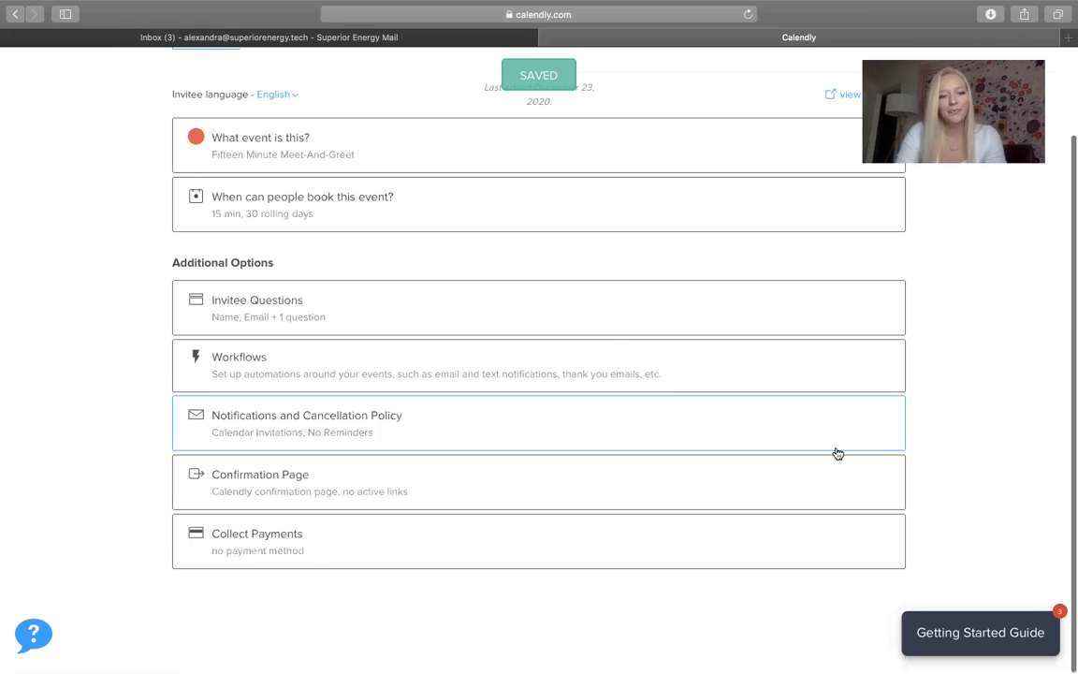
left_click(226, 316)
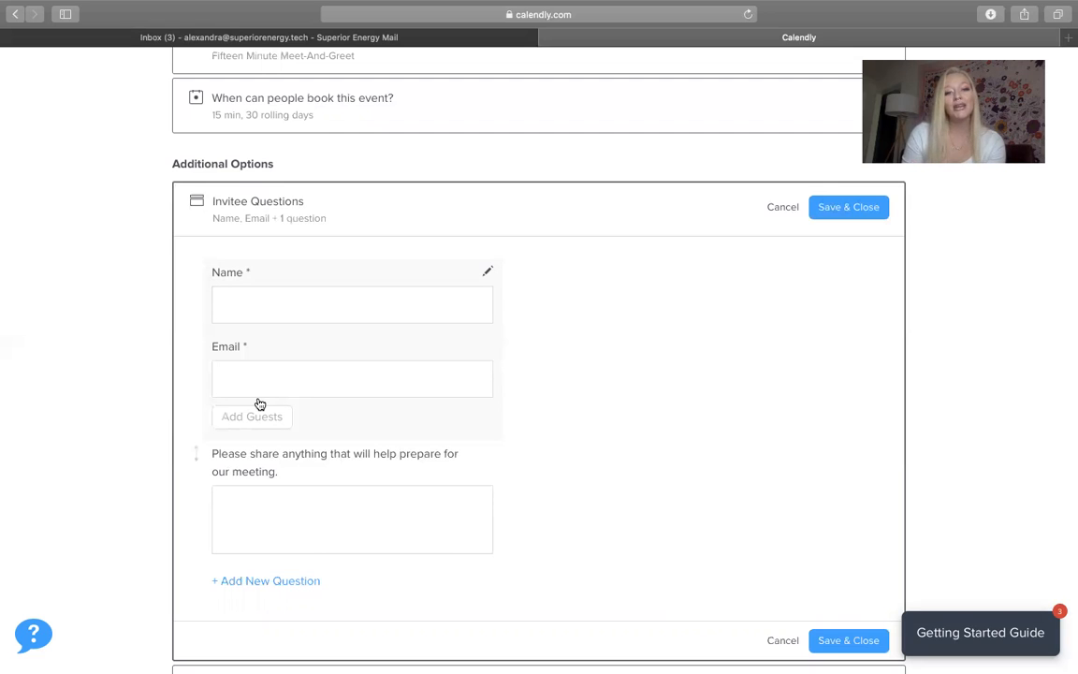
scroll(337, 403, "down", 2)
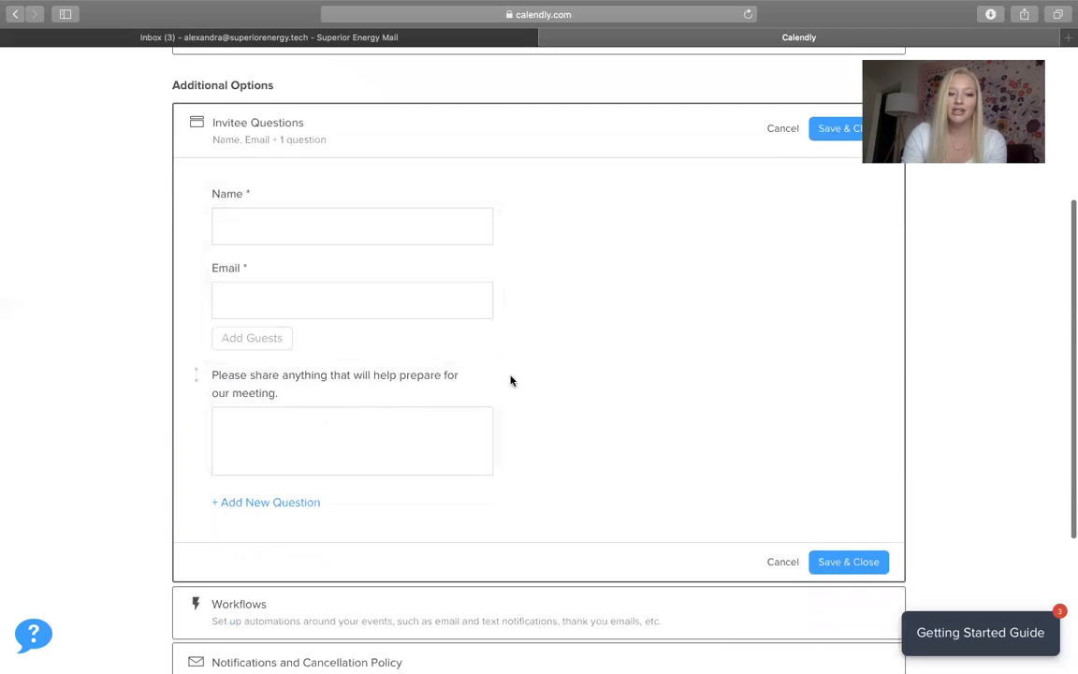
scroll(277, 389, "down", 1)
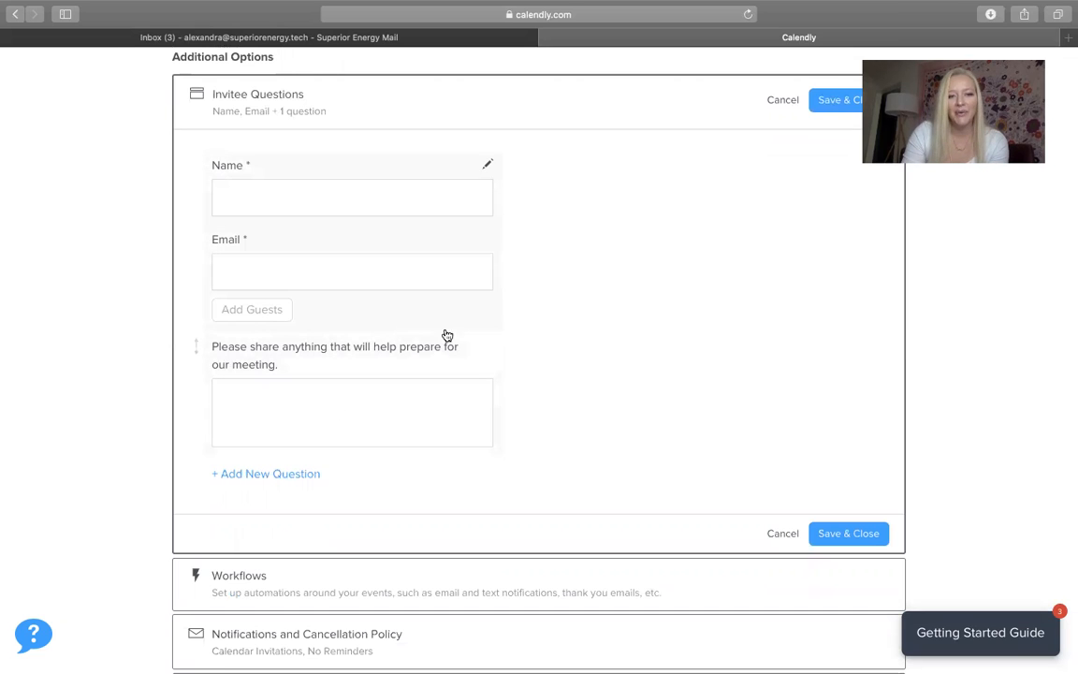
Rename the invitee question to 'How did we meet?' and make it a required One Line answer
left_click(488, 348)
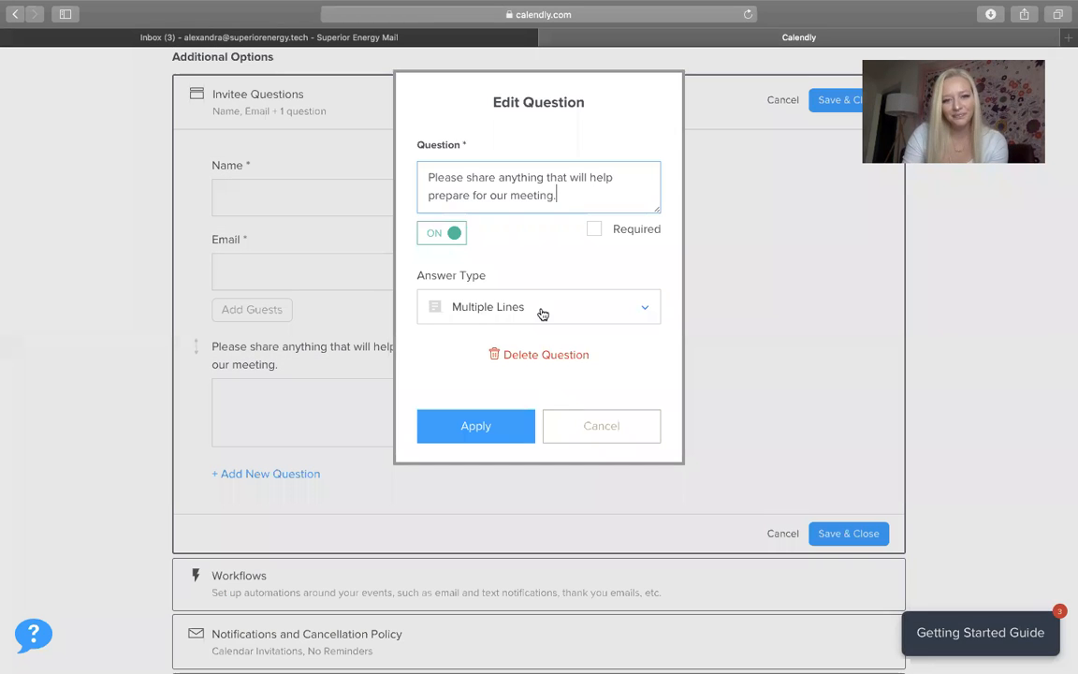
left_click_drag(568, 197, 380, 163)
type("How did we meet")
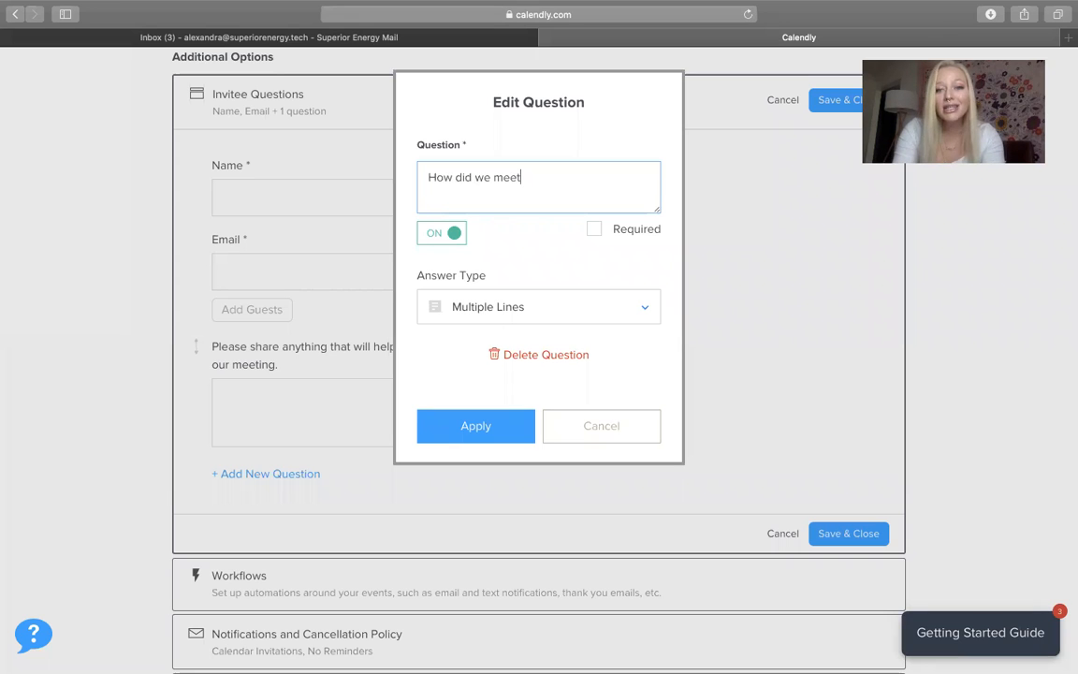
type("?")
left_click(599, 232)
left_click(449, 321)
left_click(462, 352)
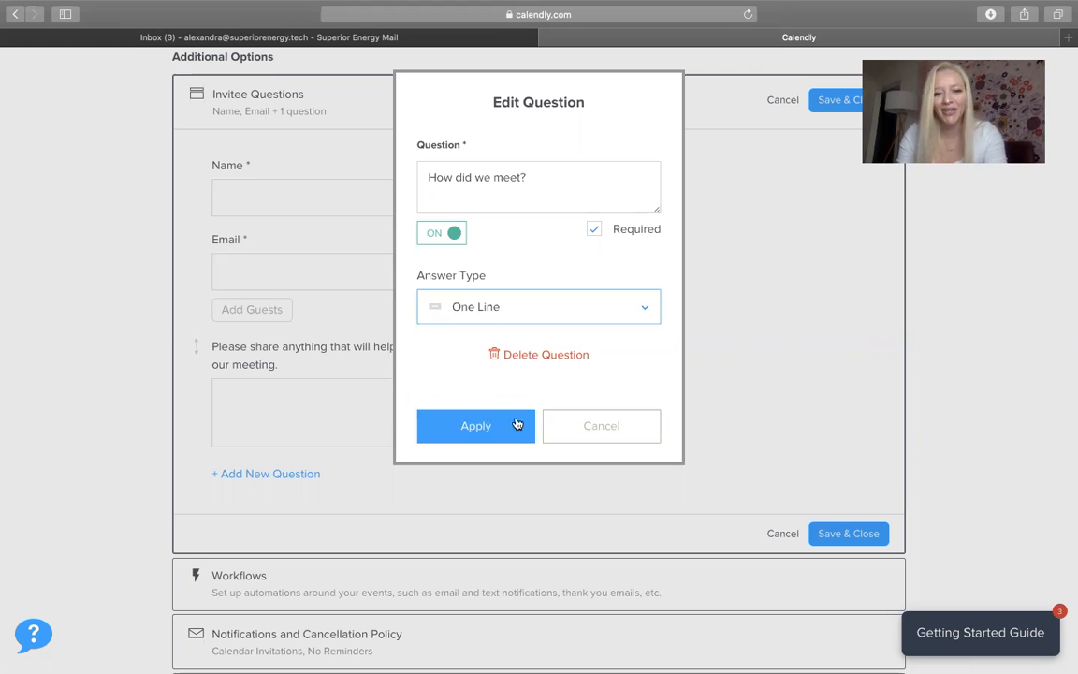
left_click(516, 425)
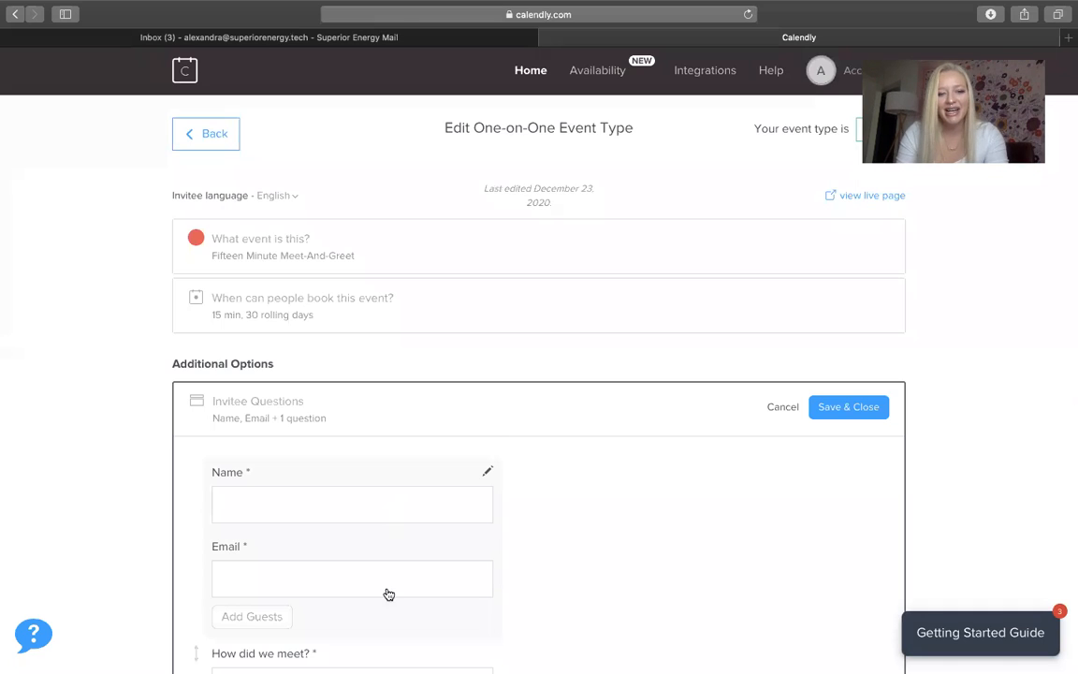
scroll(385, 592, "down", 5)
left_click(278, 395)
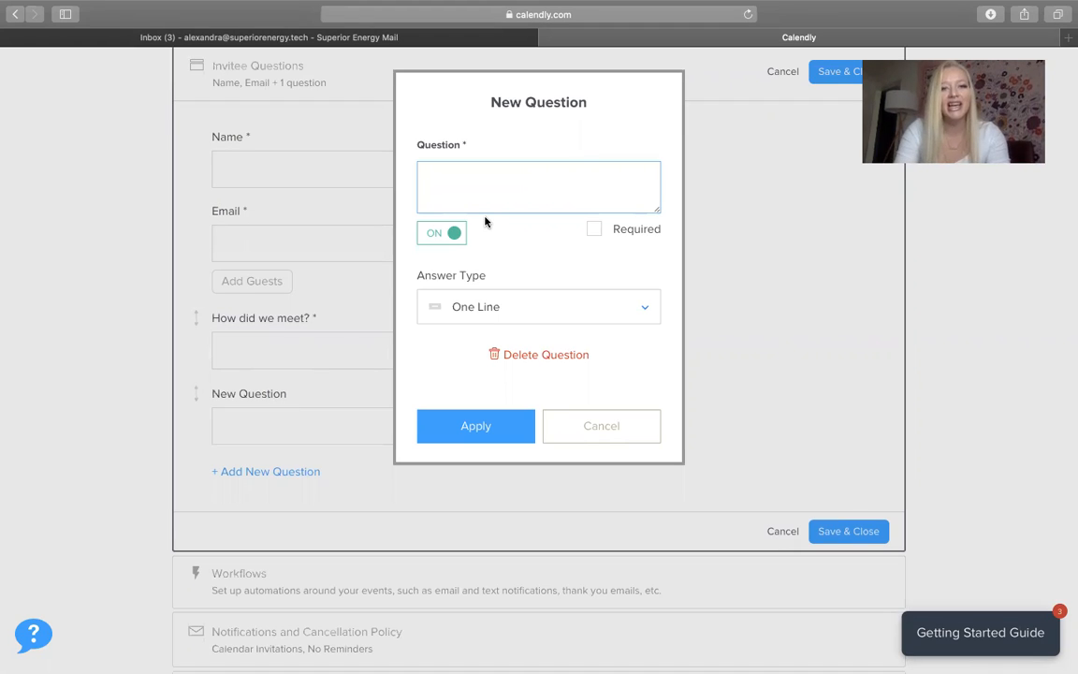
type("Which ser")
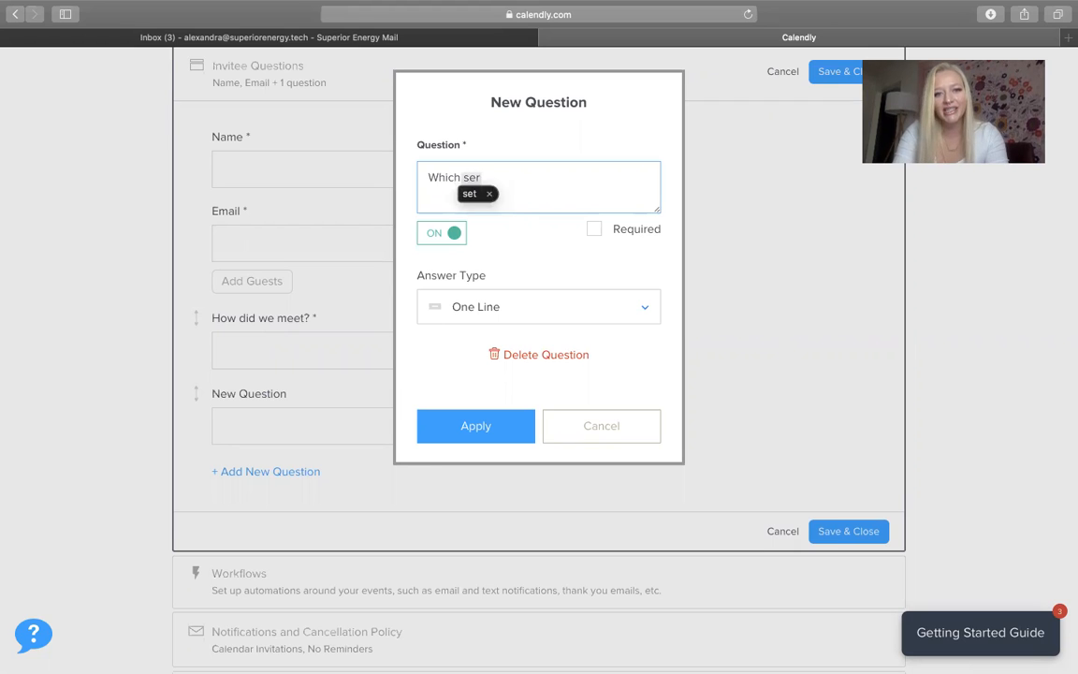
type("vices are")
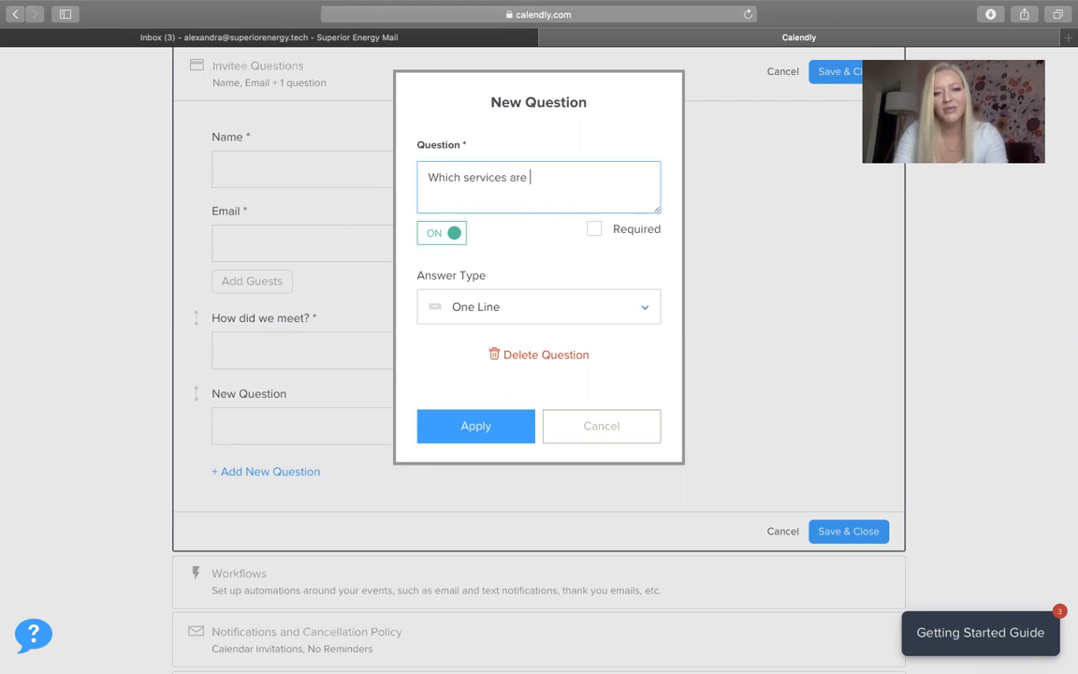
key("BackSpace")
key("BackSpace")
key("BackSpace")
key("BackSpace")
key("BackSpace")
key("BackSpace")
key("BackSpace")
key("BackSpace")
key("BackSpace")
key("BackSpace")
key("BackSpace")
key("BackSpace")
key("BackSpace")
key("BackSpace")
key("BackSpace")
key("BackSpace")
key("BackSpace")
key("BackSpace")
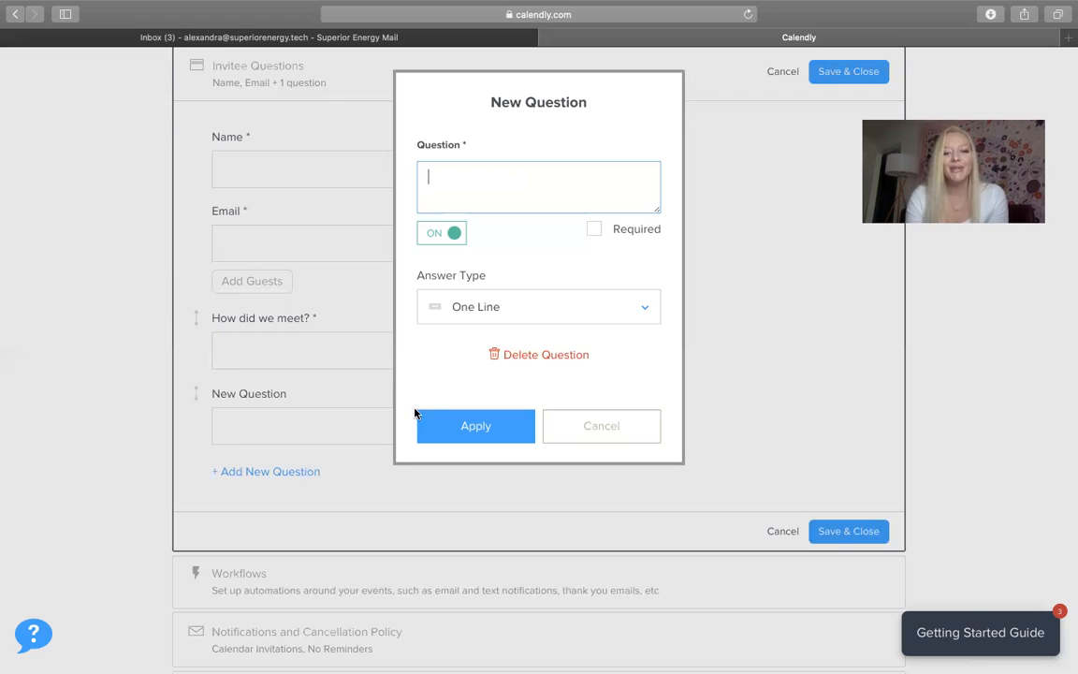
left_click(641, 424)
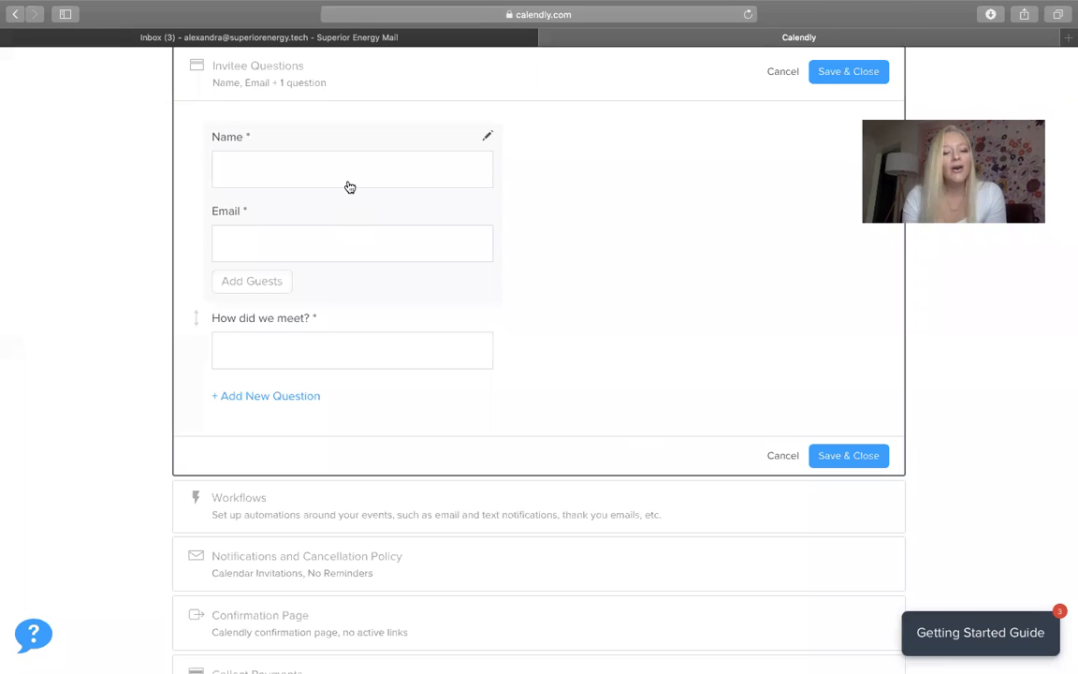
Save and close the invitee questions: Name, Email plus one extra question
scroll(338, 235, "up", 1)
scroll(334, 221, "up", 1)
scroll(334, 219, "down", 4)
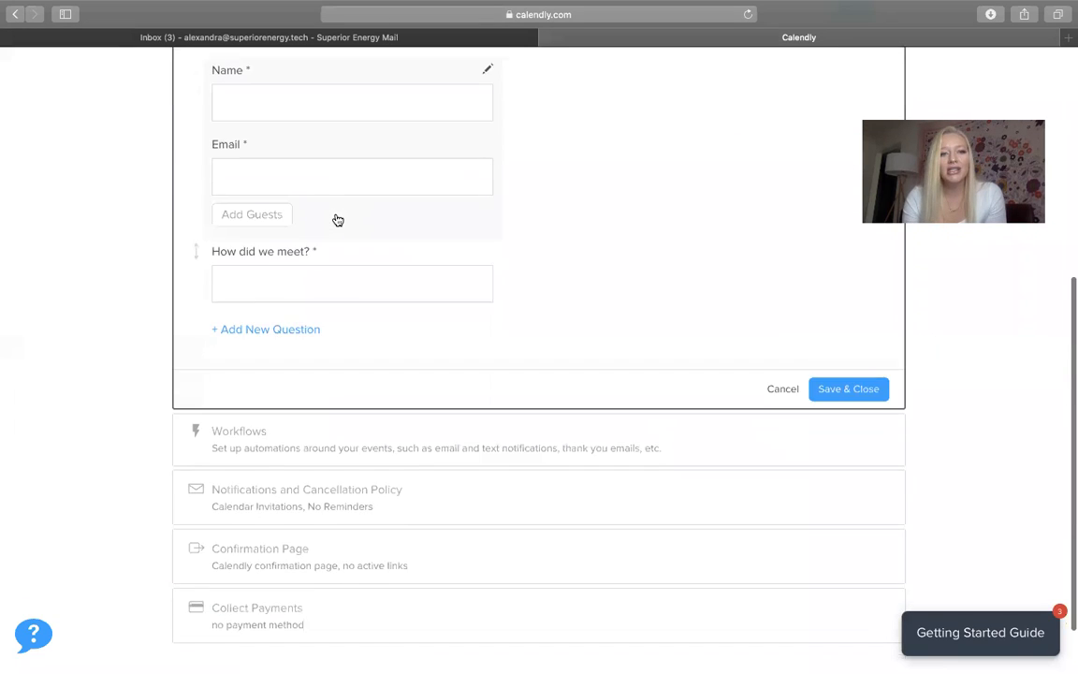
scroll(323, 196, "up", 2)
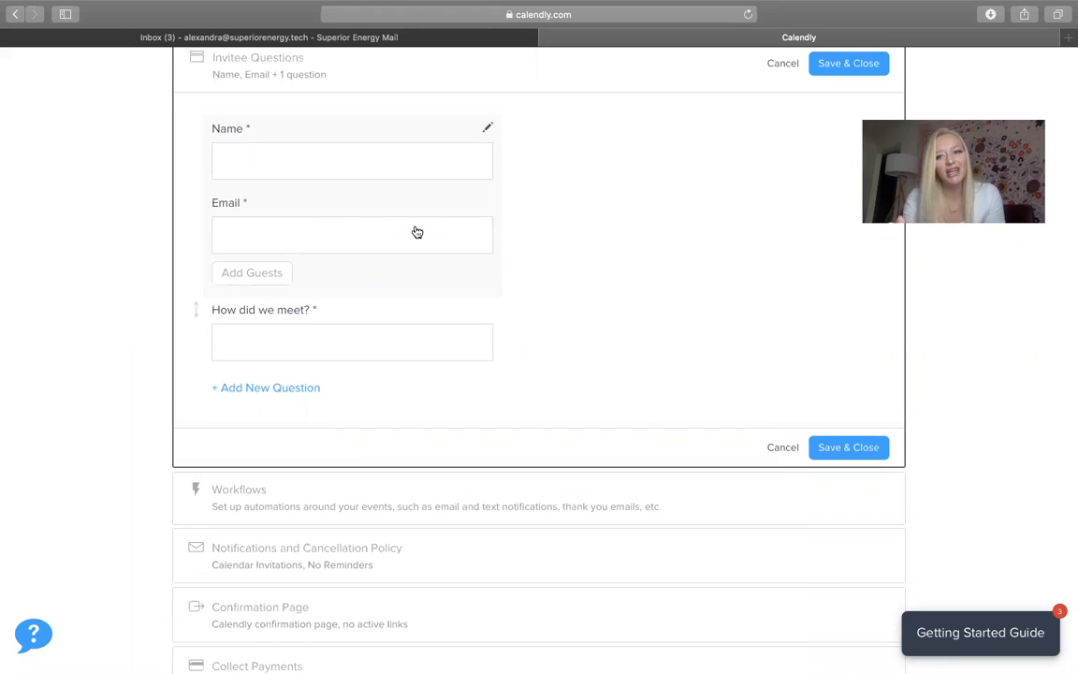
scroll(418, 232, "down", 1)
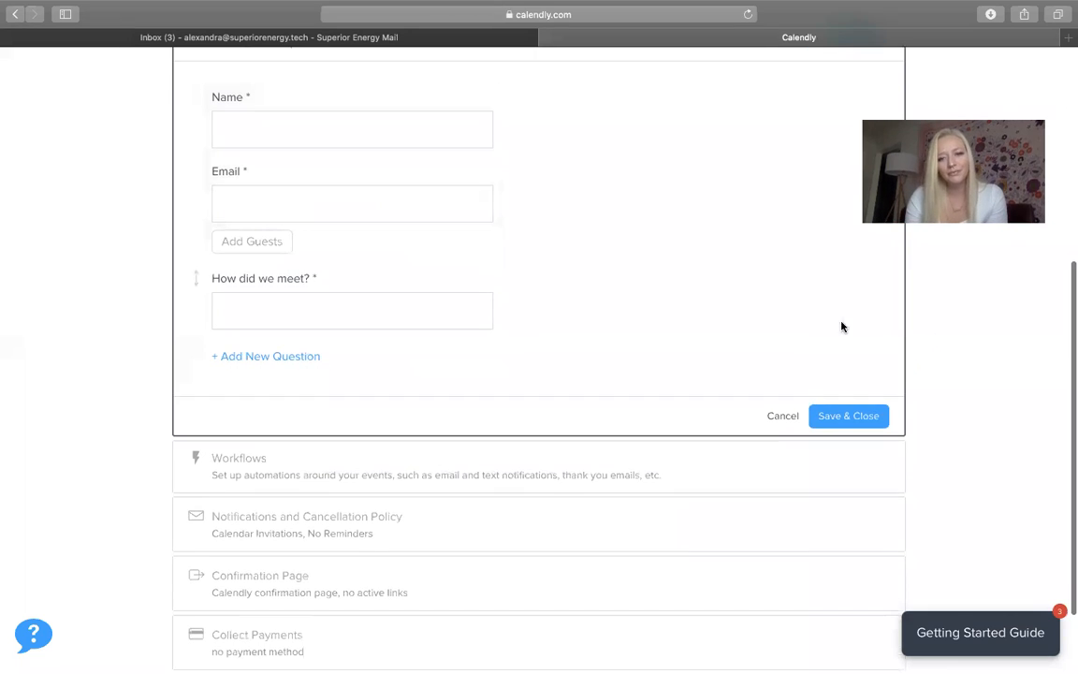
left_click(848, 418)
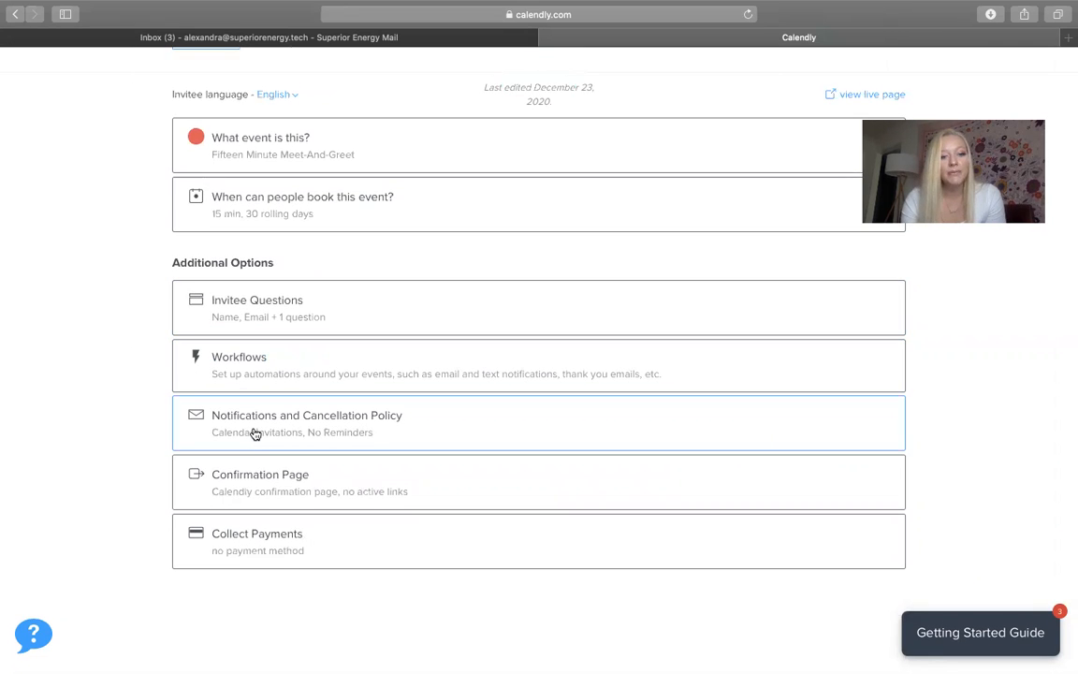
Switch Email Reminders on in the Notifications and Cancellation Policy settings
left_click(254, 433)
scroll(252, 434, "down", 4)
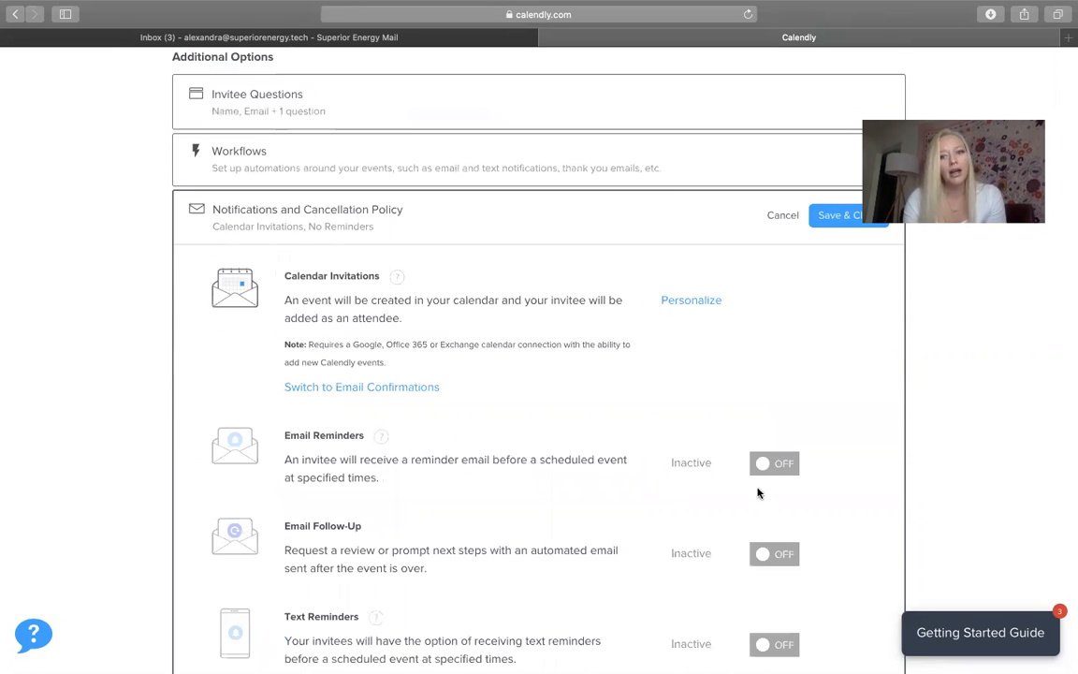
left_click(776, 466)
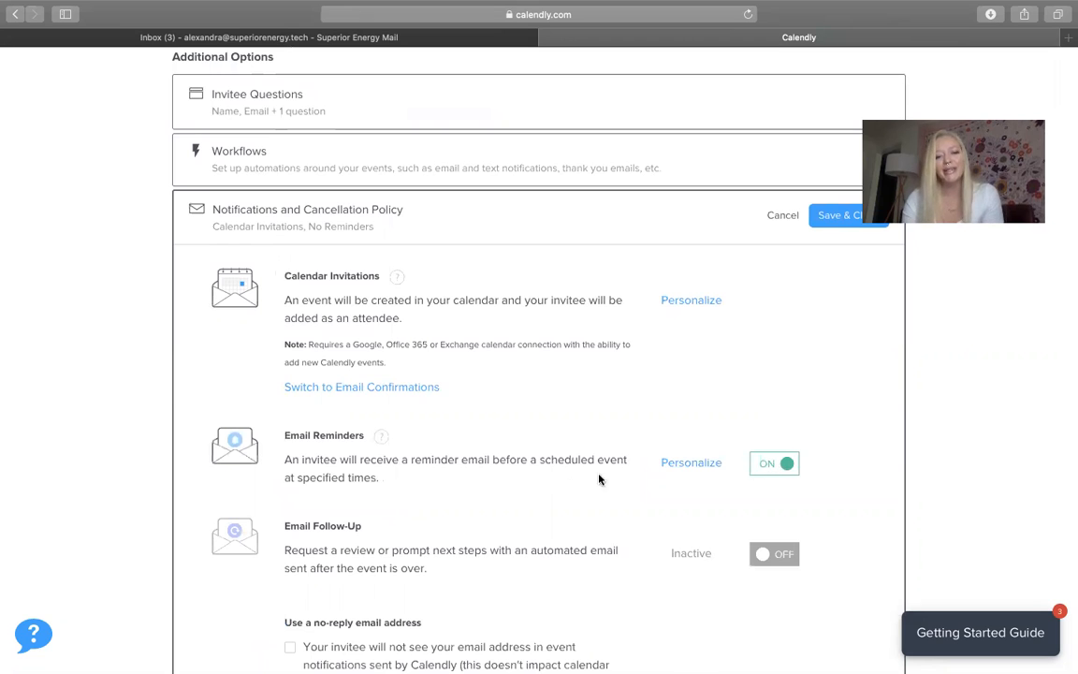
scroll(562, 477, "down", 2)
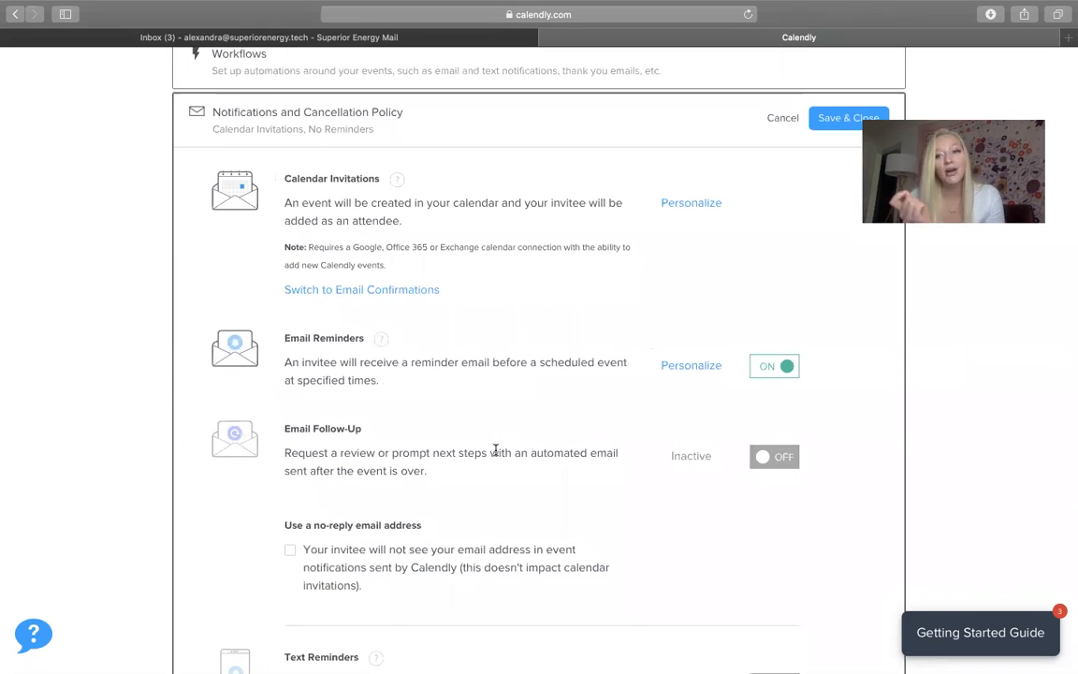
Add a second email reminder sent 7 days before the event
left_click(702, 374)
scroll(638, 464, "down", 5)
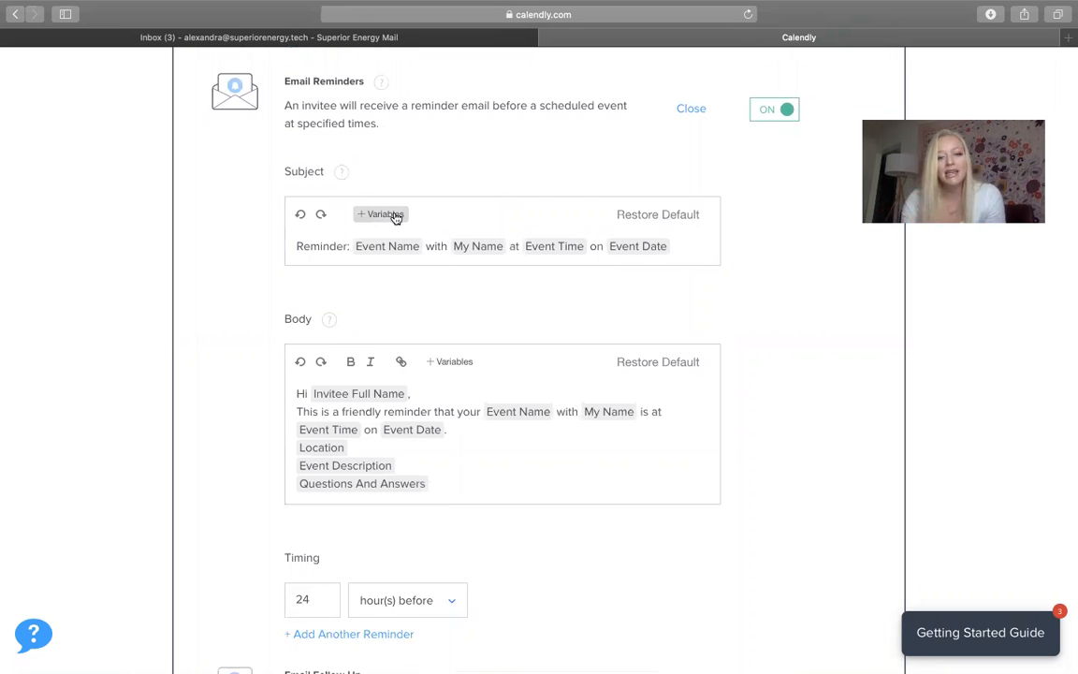
scroll(396, 217, "down", 4)
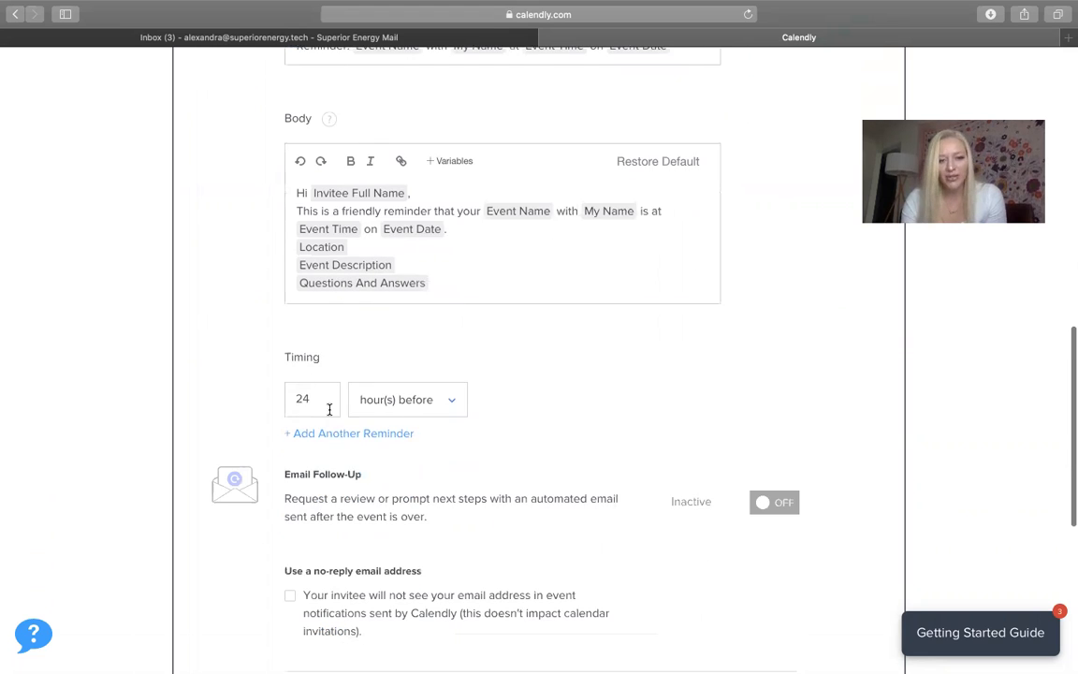
left_click(336, 435)
left_click_drag(330, 439, 215, 438)
type("7")
left_click(398, 446)
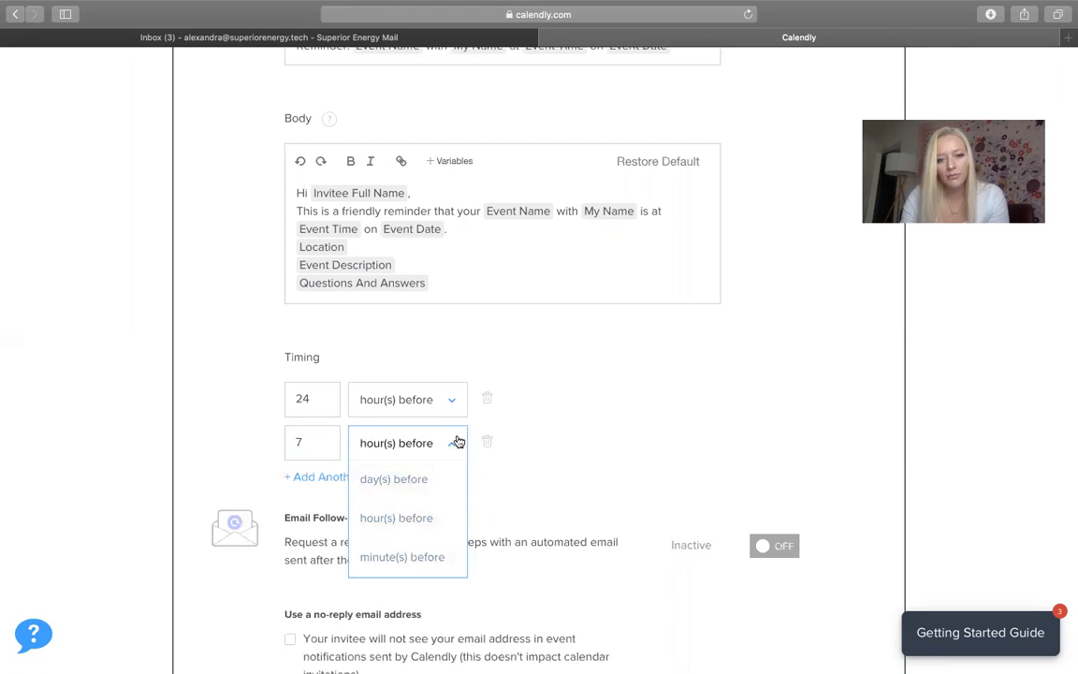
scroll(446, 460, "down", 2)
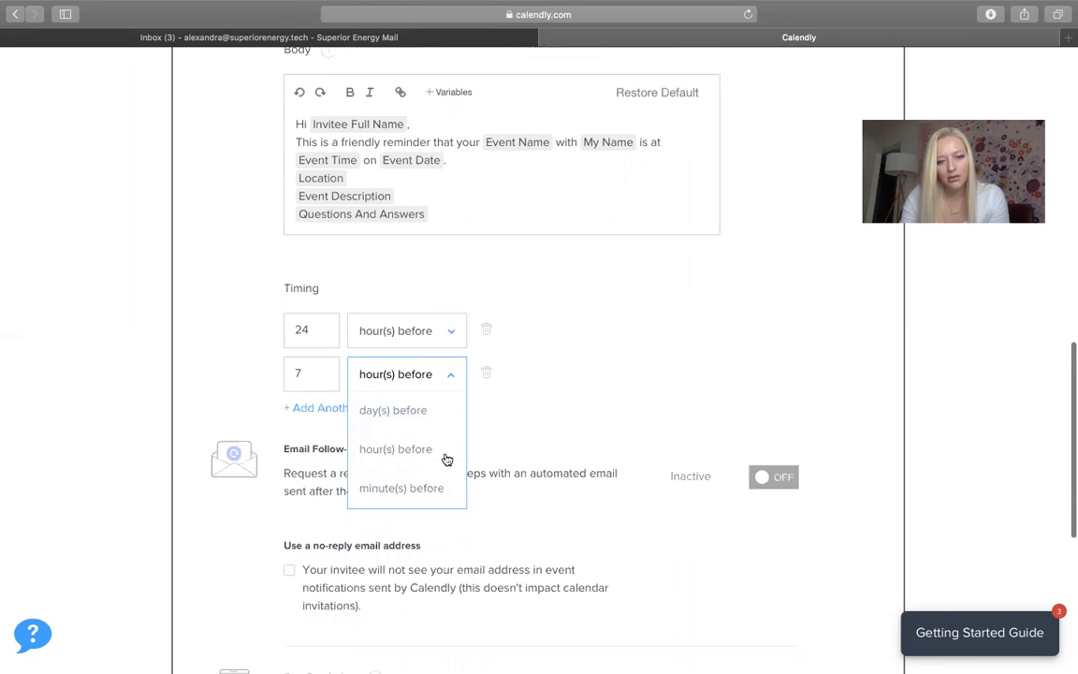
left_click(423, 411)
Add a third email reminder sent 1 hour before the event
left_click(339, 409)
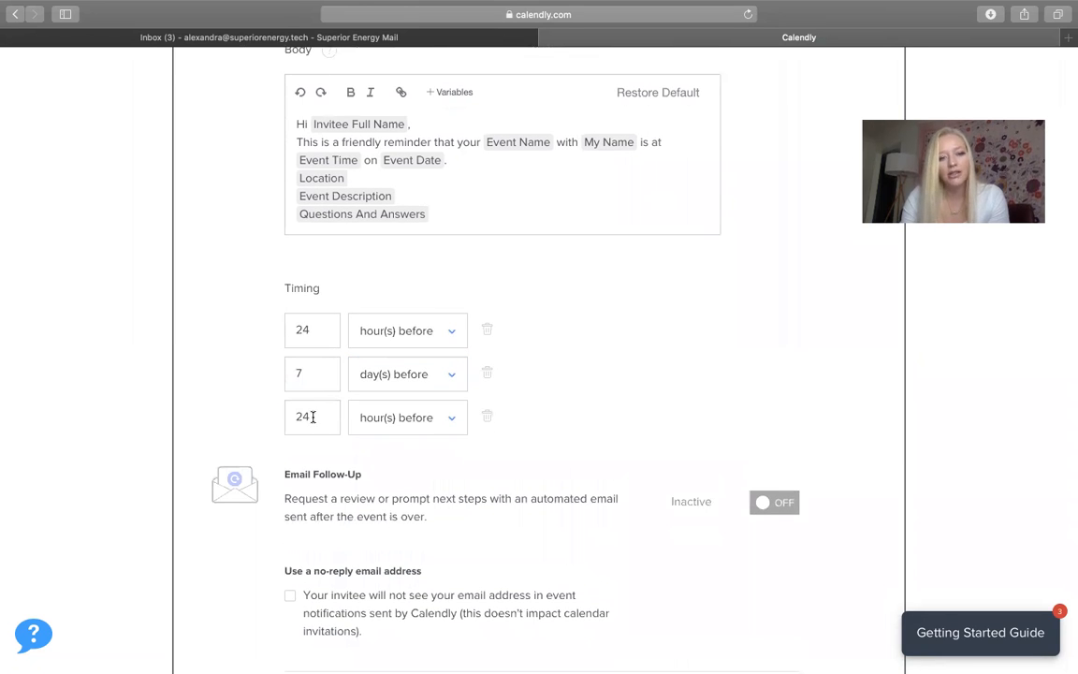
left_click_drag(323, 416, 159, 417)
type("1")
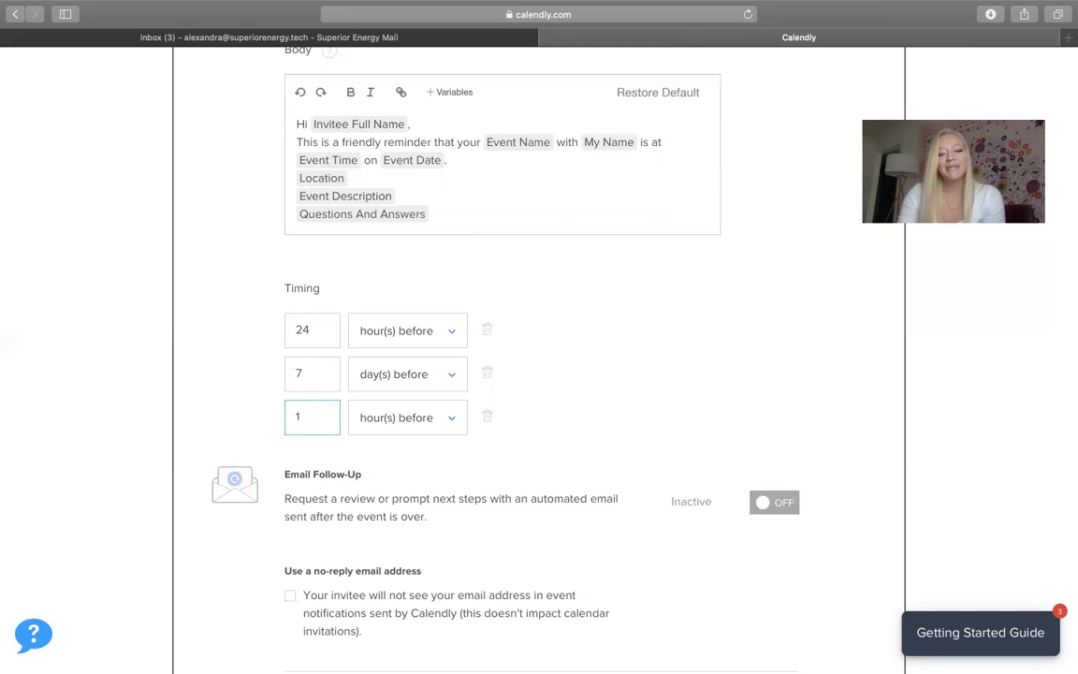
scroll(464, 348, "down", 3)
scroll(426, 410, "down", 6)
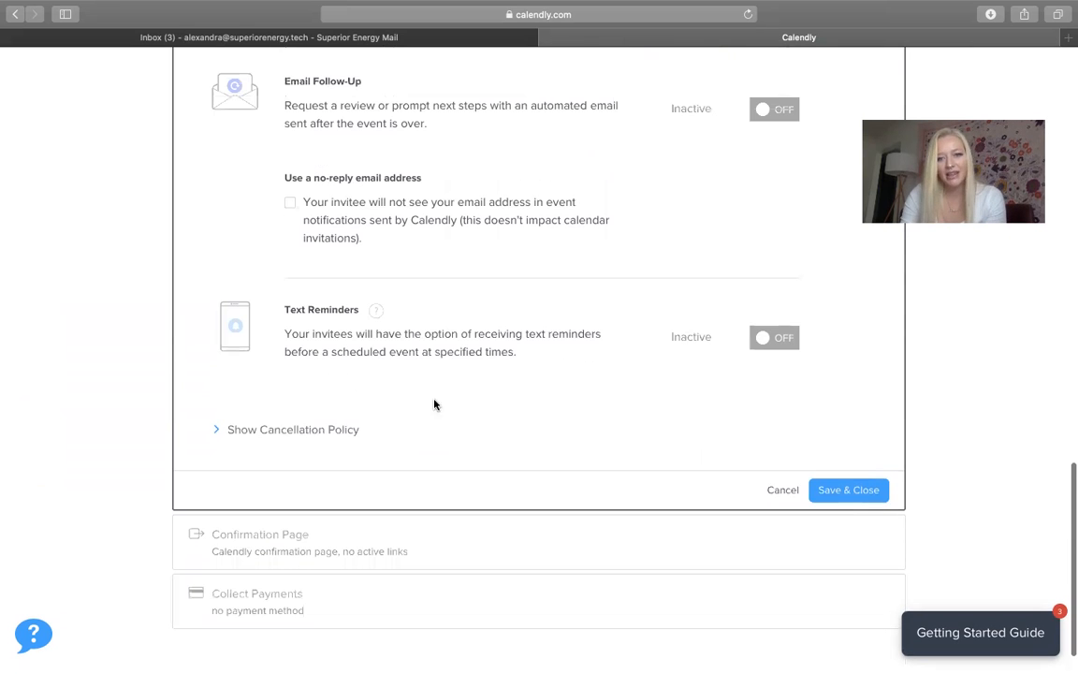
Turn on Text Reminders, save the notification settings, and return to Event Types
left_click(780, 342)
left_click(849, 490)
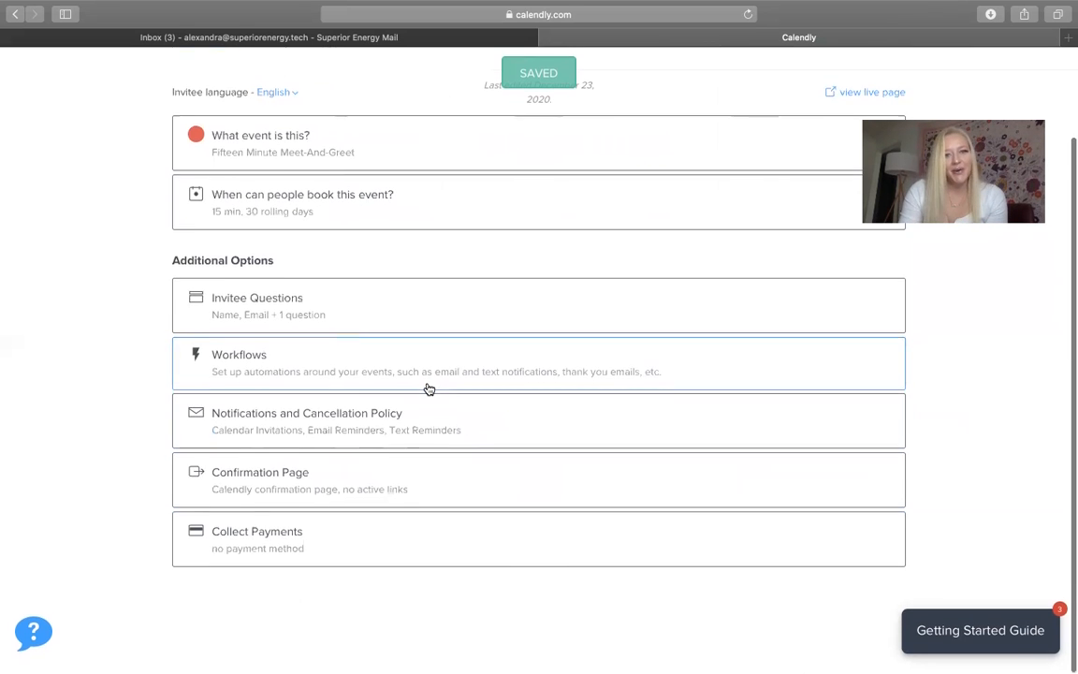
scroll(429, 388, "up", 5)
left_click(215, 142)
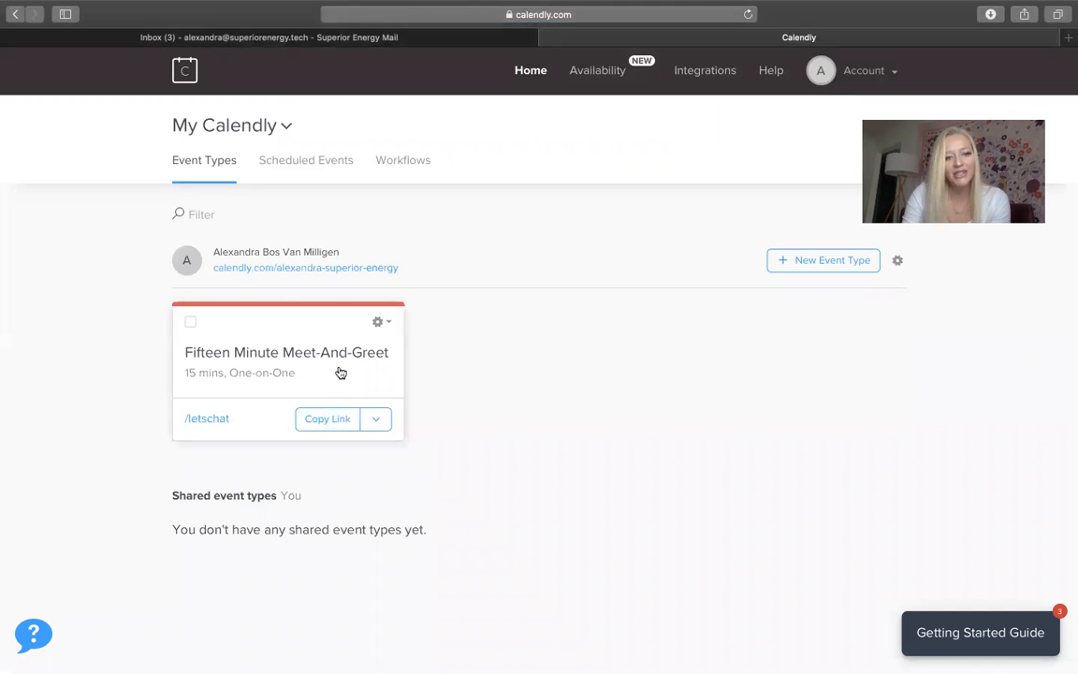
Copy the Fifteen Minute Meet-And-Greet booking link and load it in a new tab
left_click(338, 421)
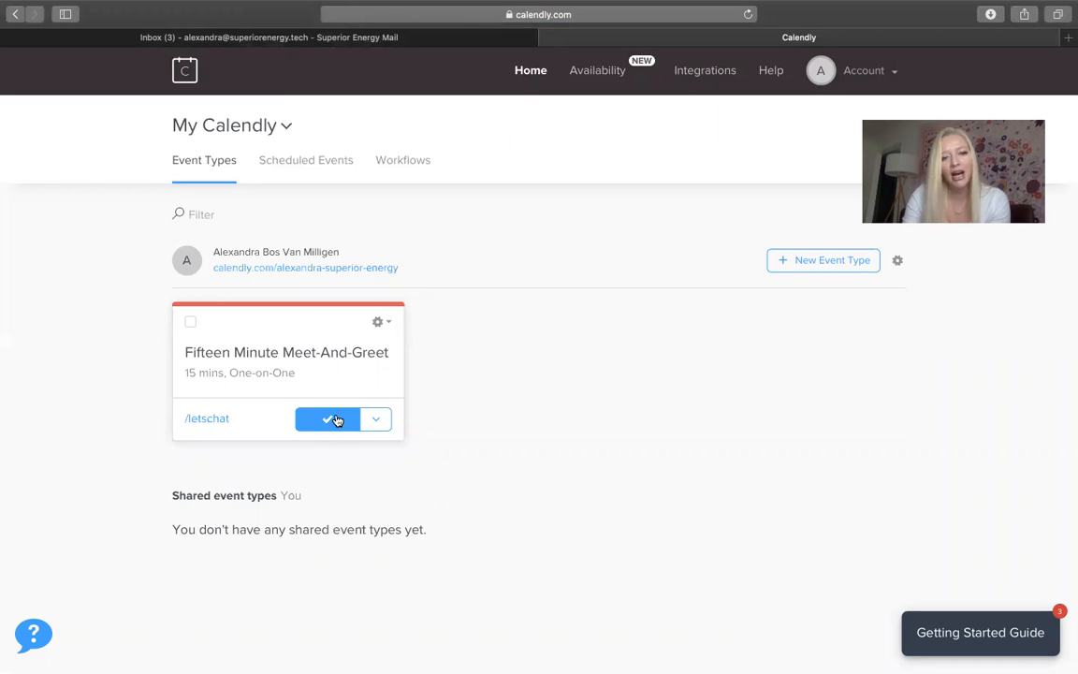
left_click(1067, 43)
key("Return")
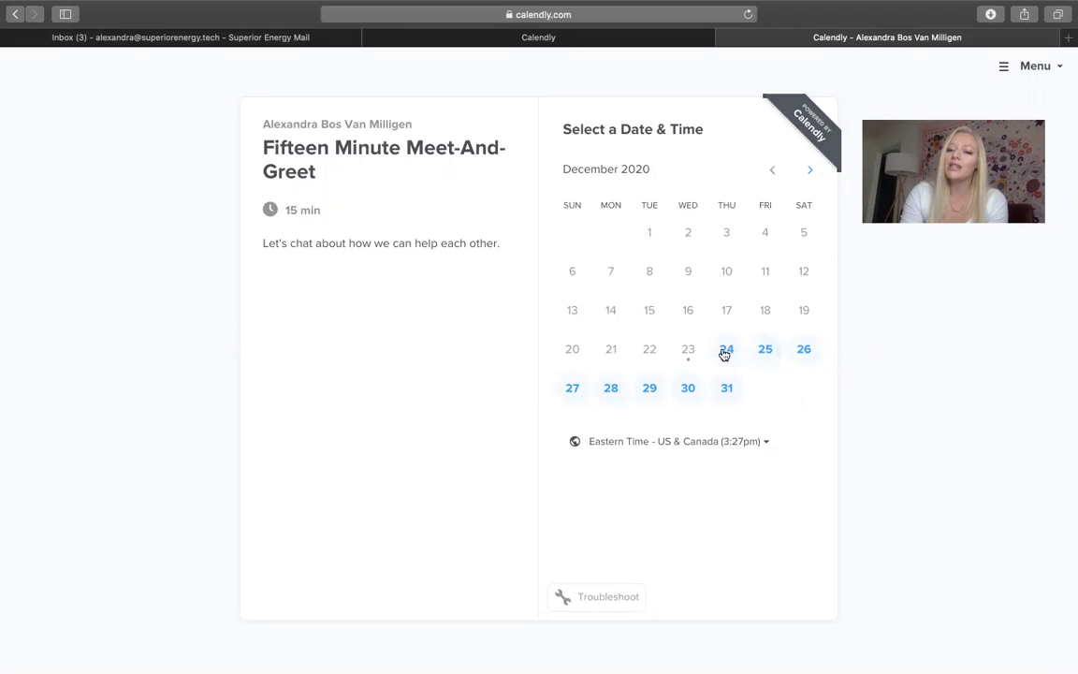
Pick the 11:00am slot on Thursday, December 24 and confirm it
left_click(721, 350)
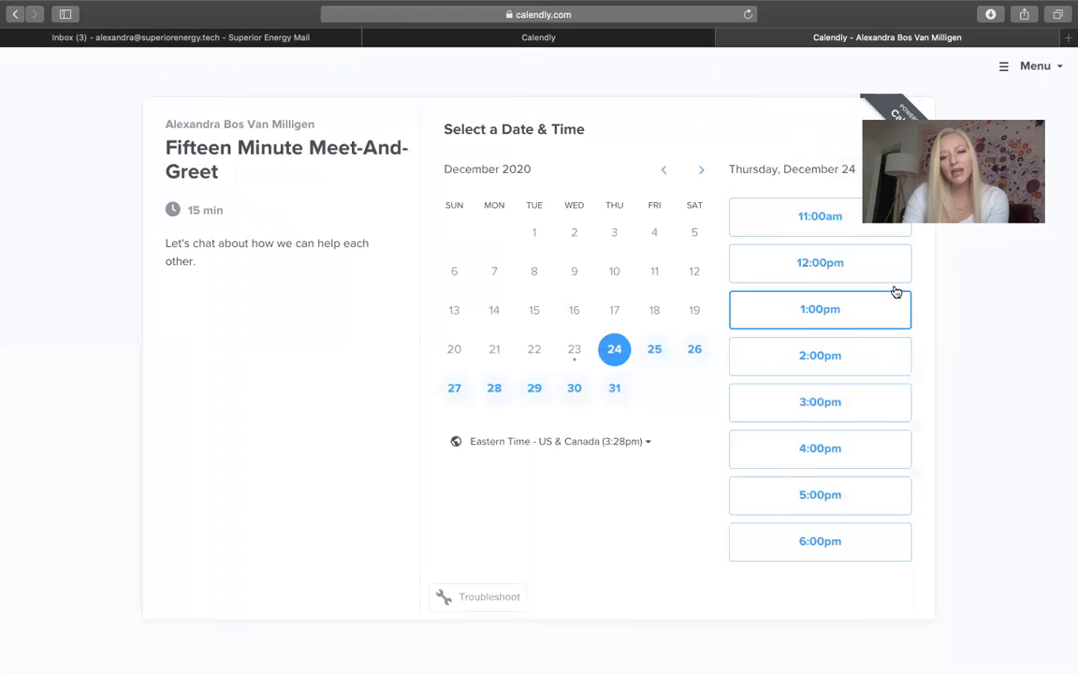
left_click(803, 234)
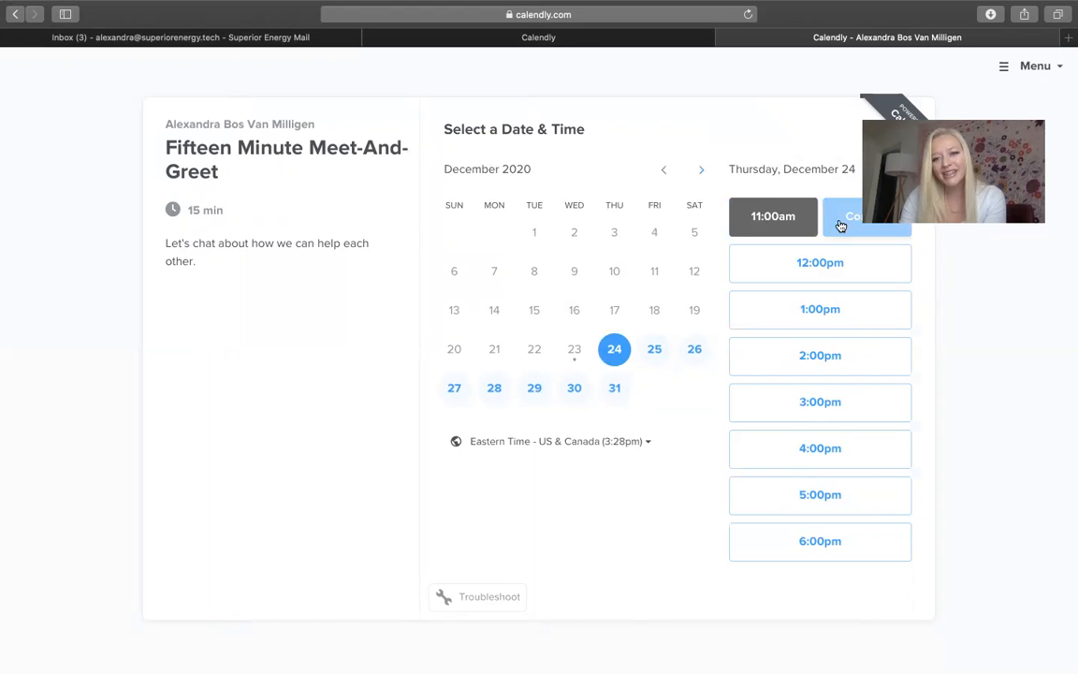
left_click(840, 225)
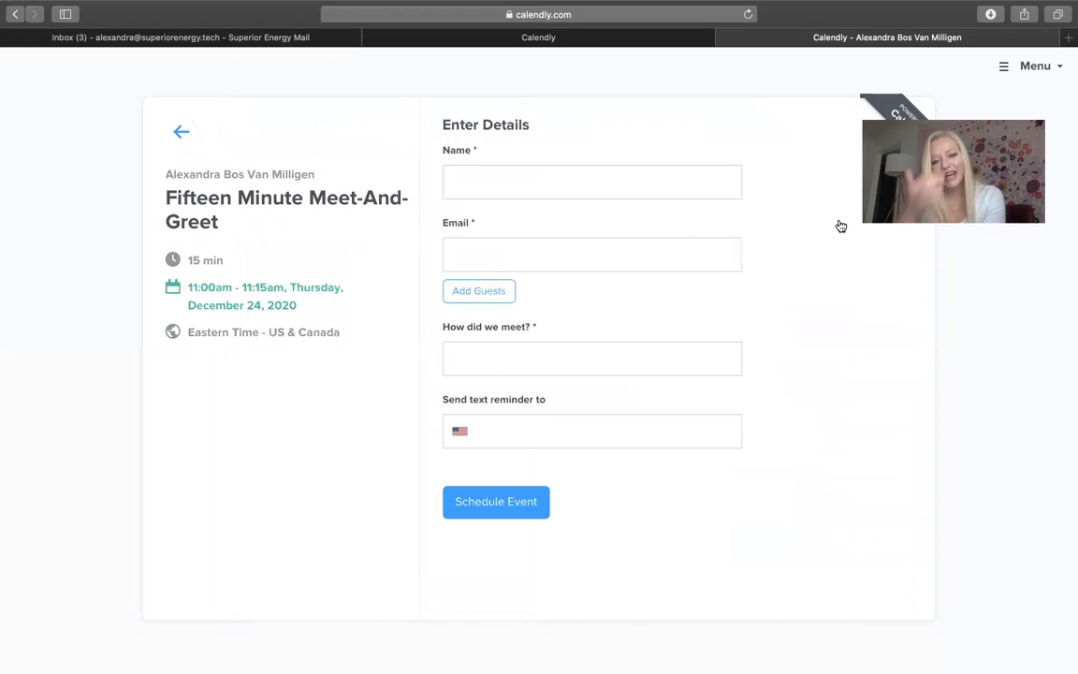
Enter name TEST TEST, the invitee's email, and 'AT BATH AND BODYWORKS' as how we met
left_click(515, 168)
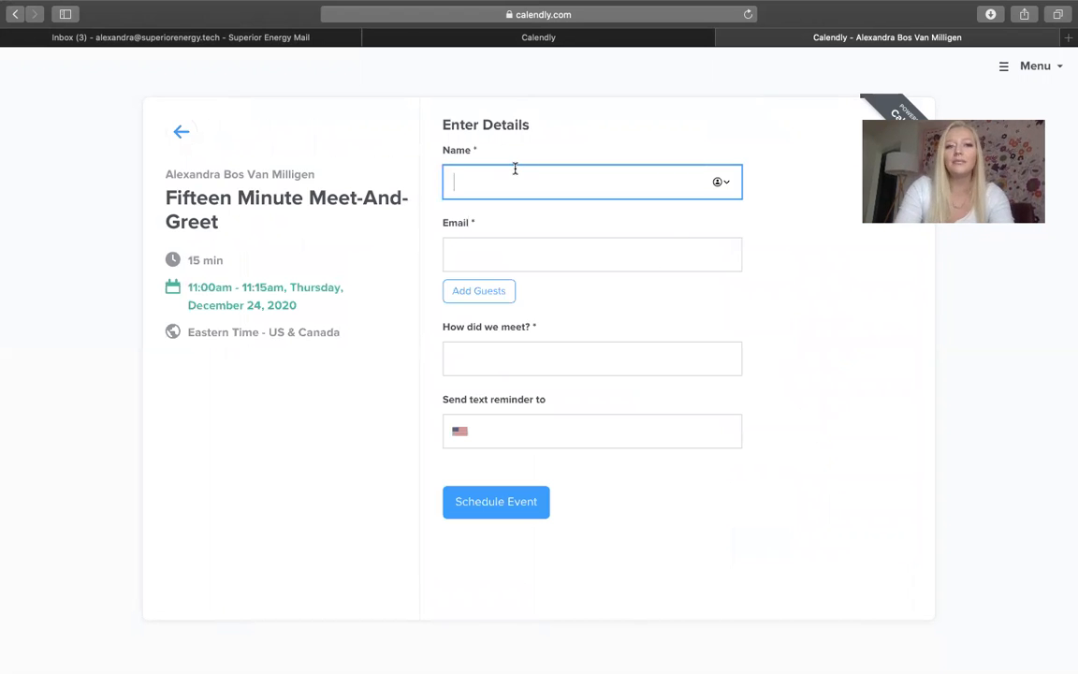
type("TEST TEST")
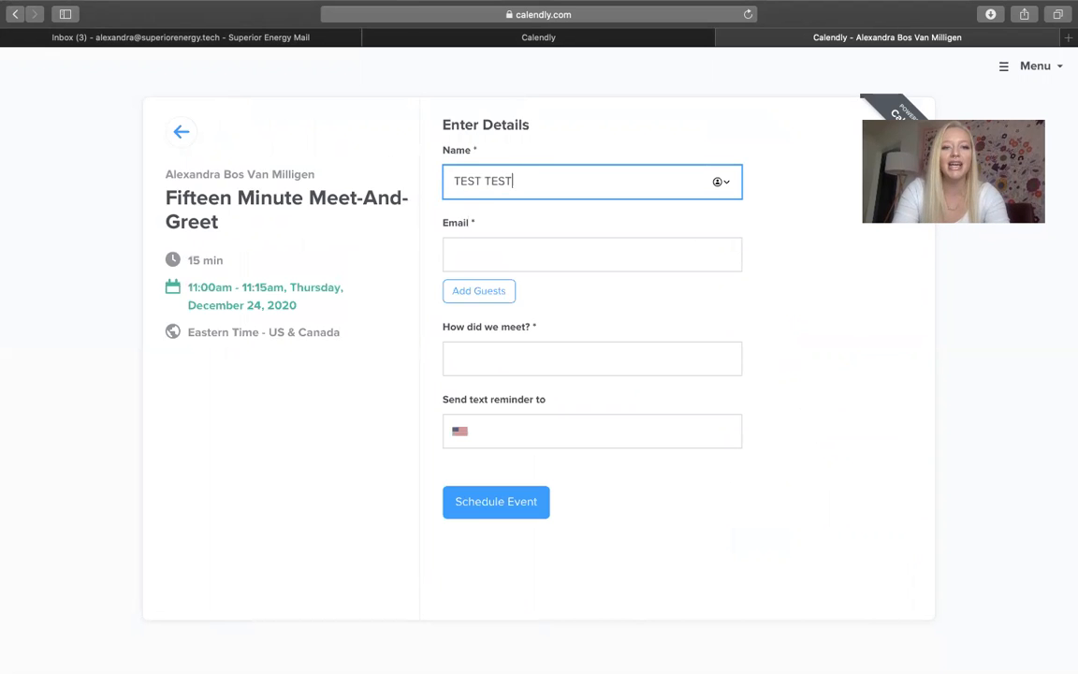
left_click(510, 248)
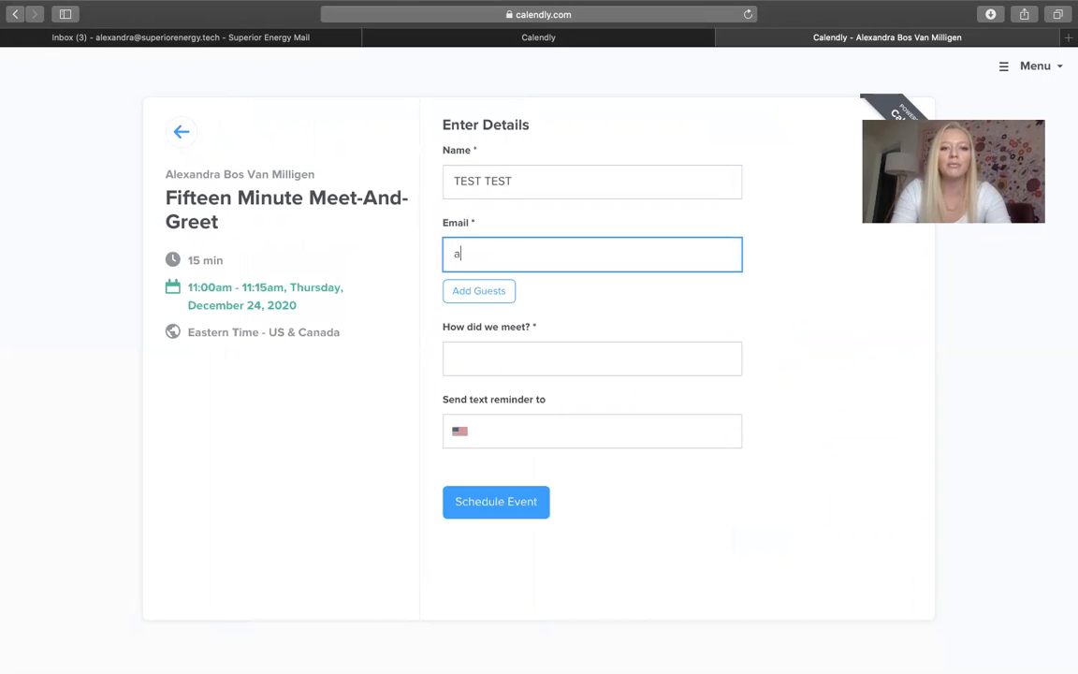
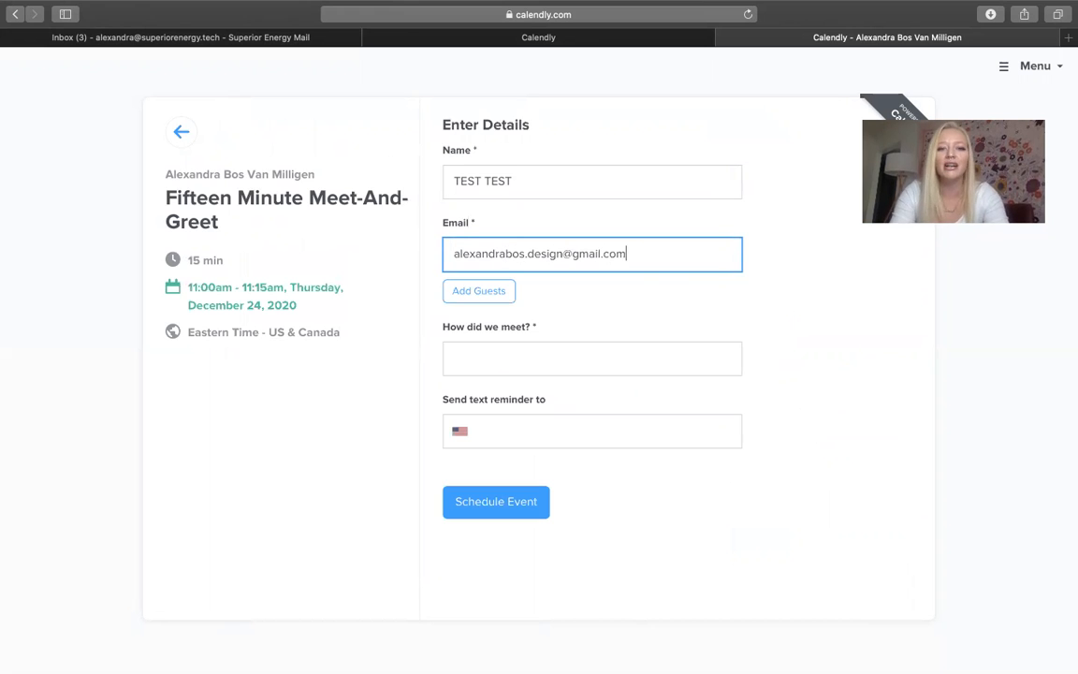
key("Tab")
type("A")
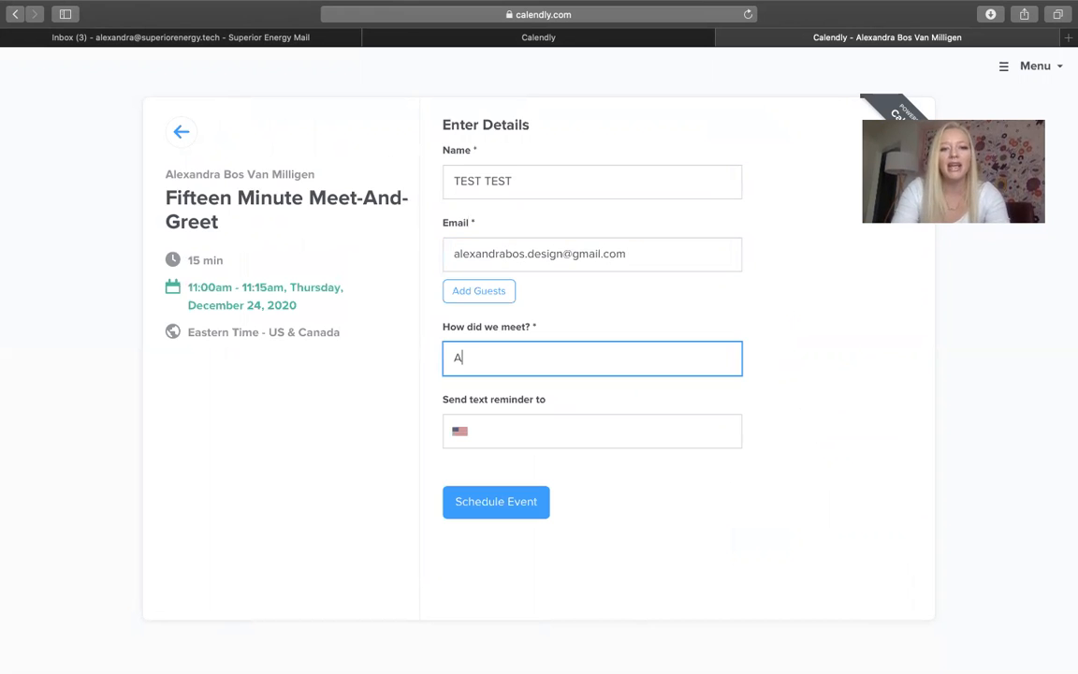
type("T BATH AND BODY WOR")
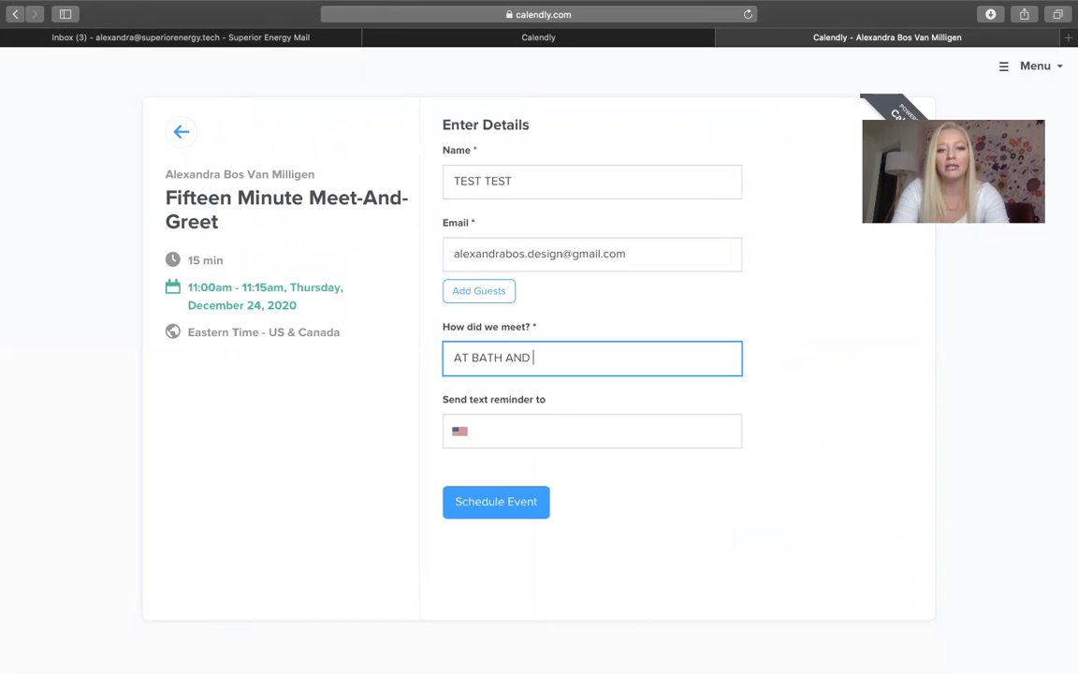
key("BackSpace")
key("BackSpace")
key("BackSpace")
key("BackSpace")
type("WORKS")
Add the text-reminder phone number, schedule the event, and return to the confirmation tab
left_click(531, 423)
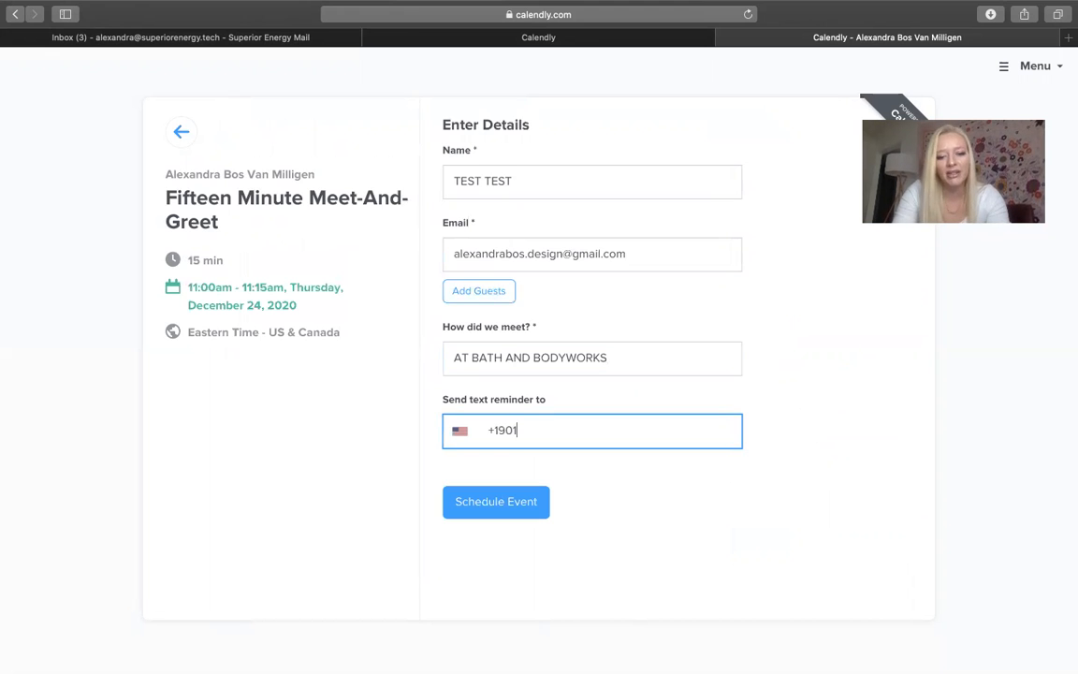
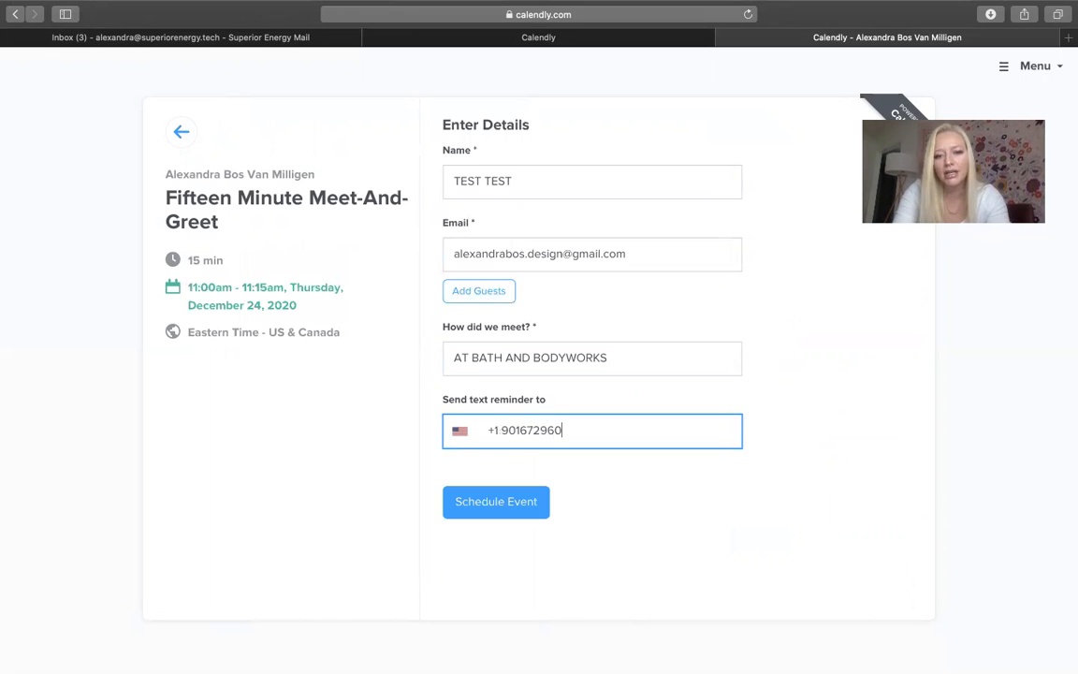
left_click(541, 503)
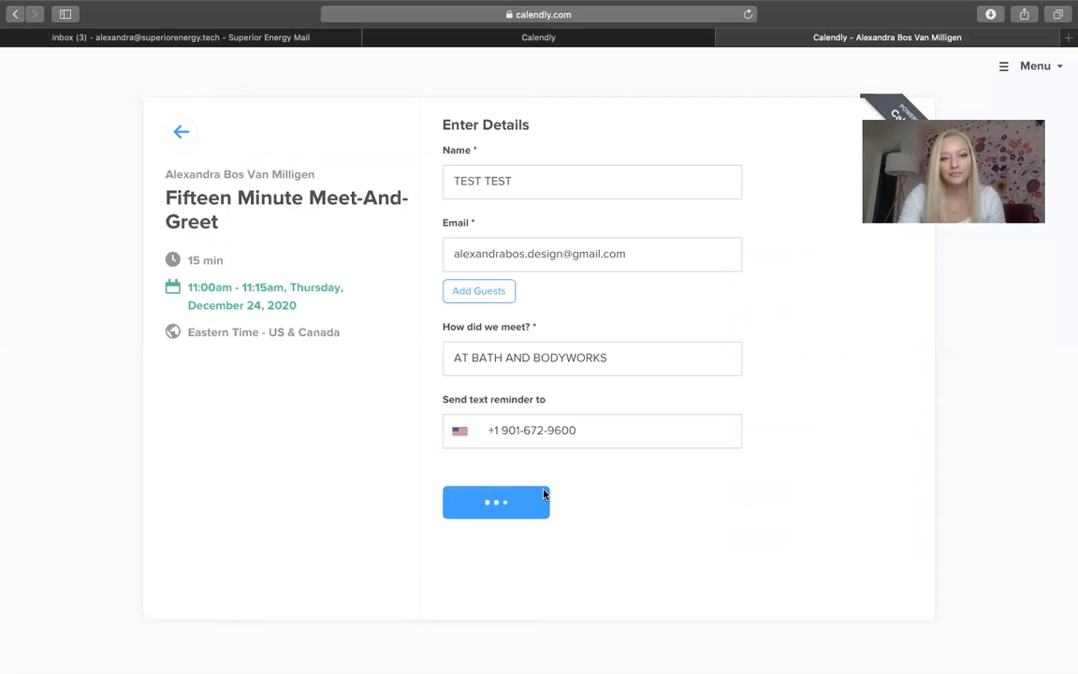
key("super+shift+backslash")
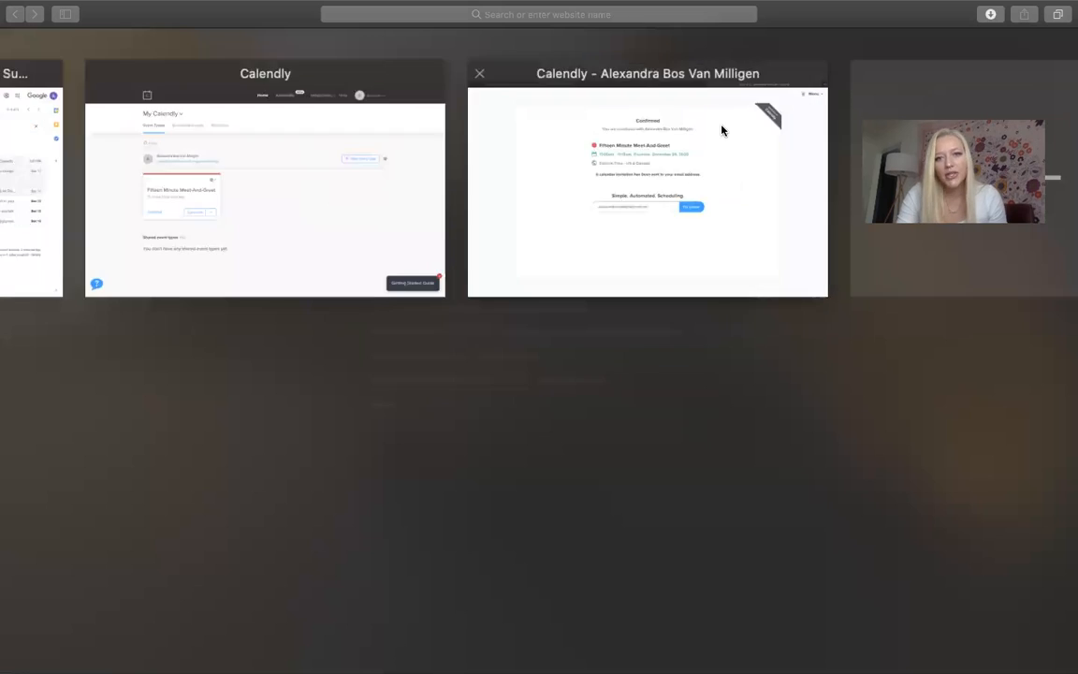
left_click(722, 130)
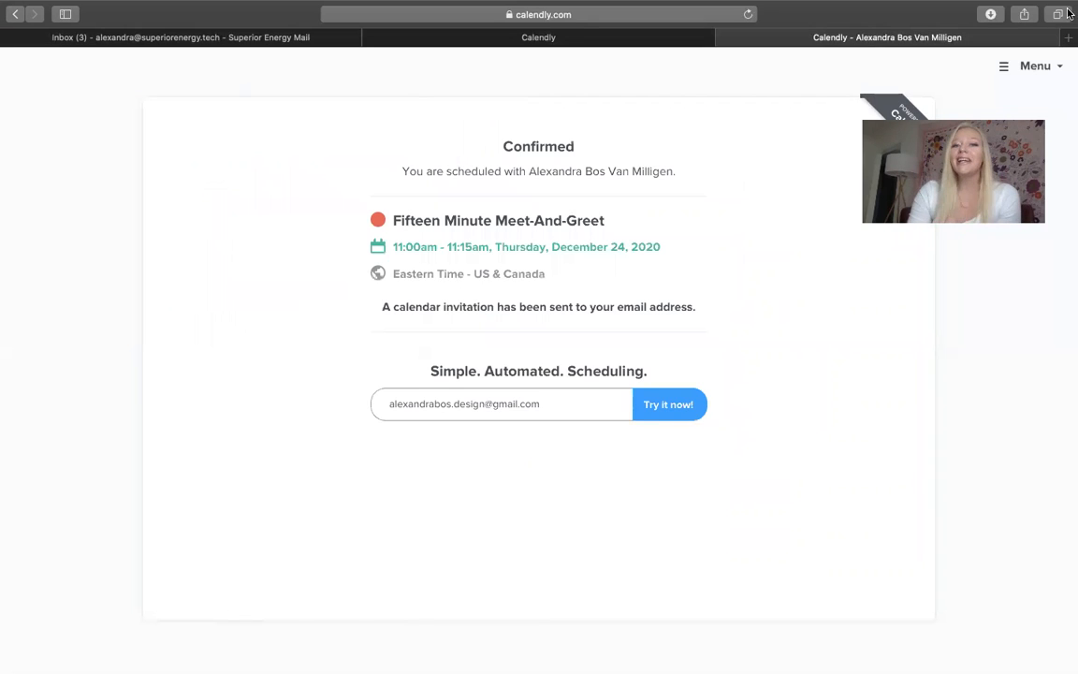
Open a new Safari tab and enter calendar.google.com as the address
left_click(1070, 40)
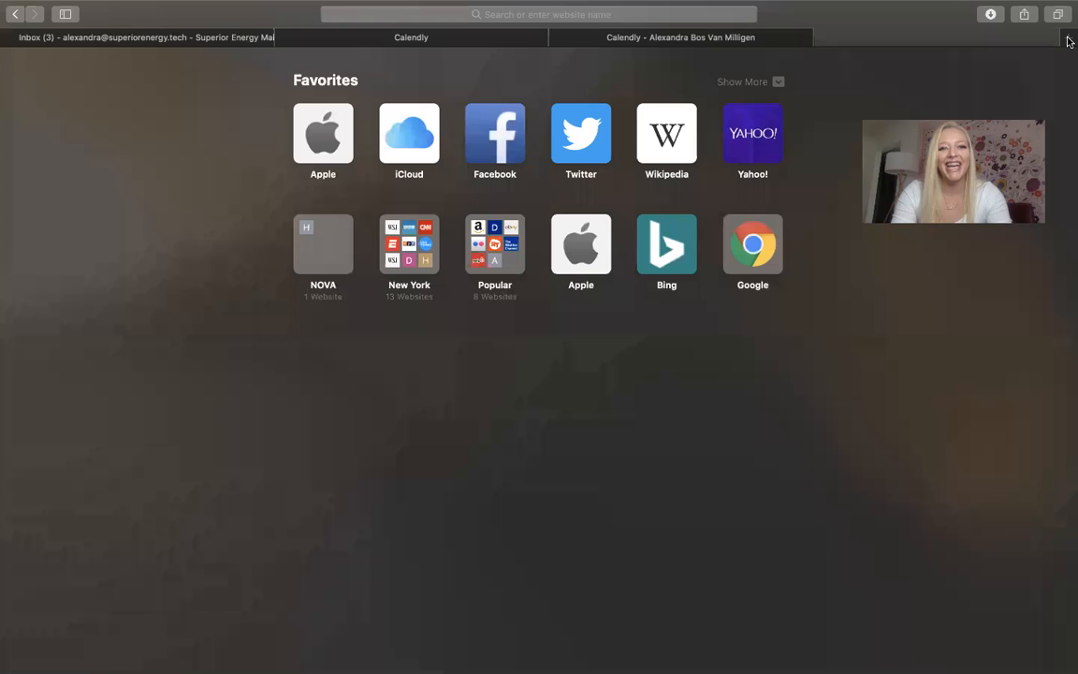
type("cal")
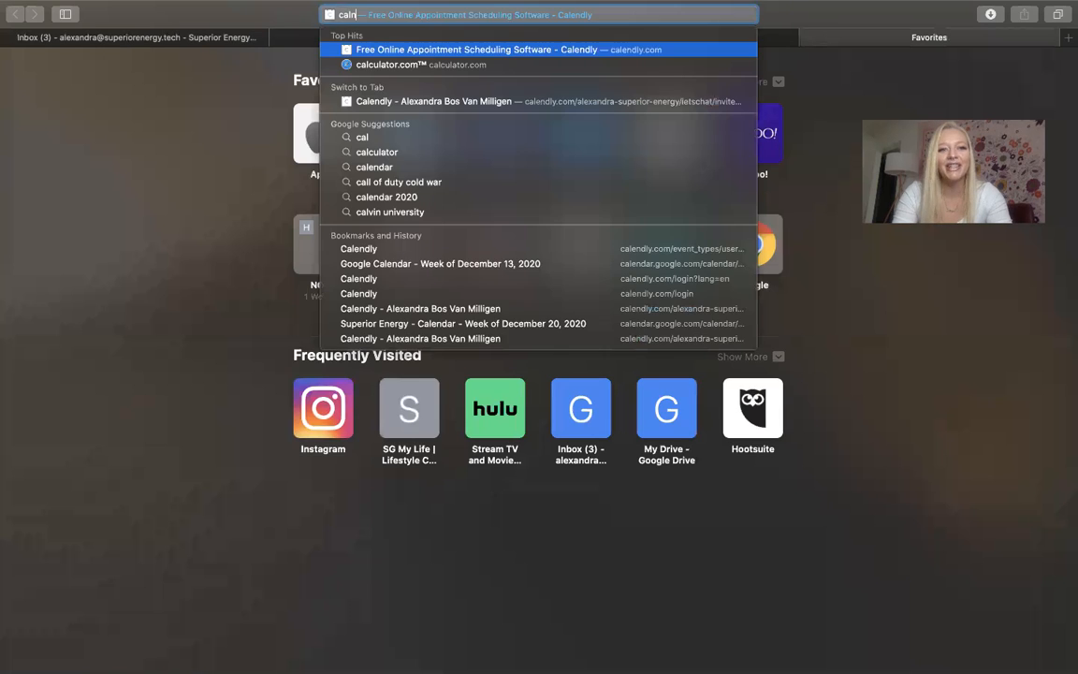
type("endary")
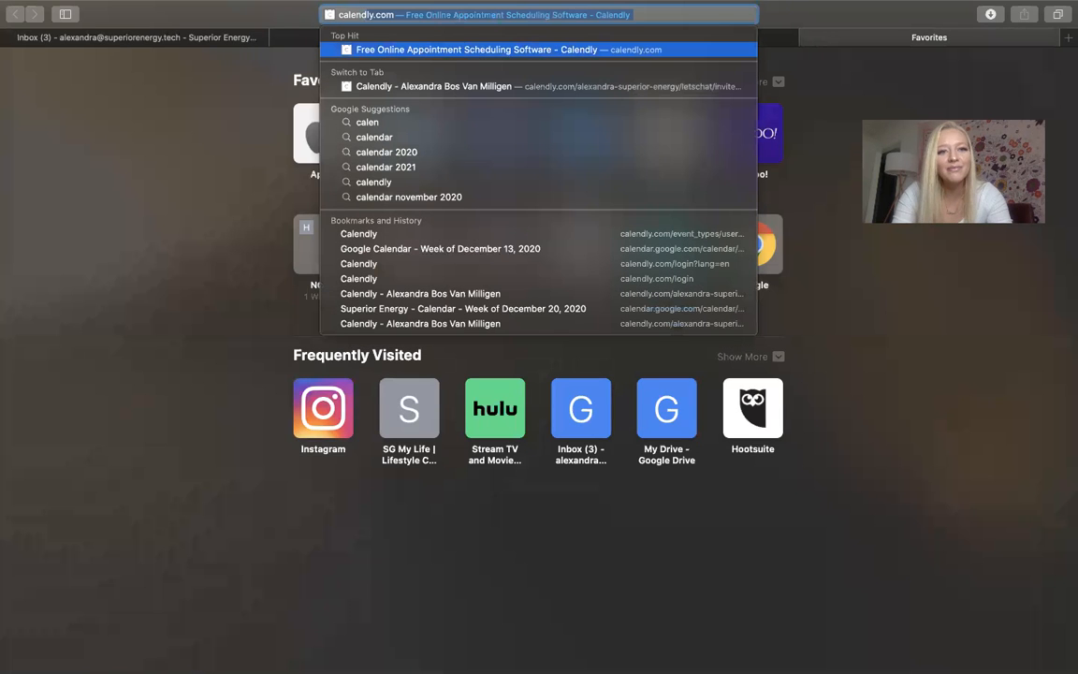
key("BackSpace")
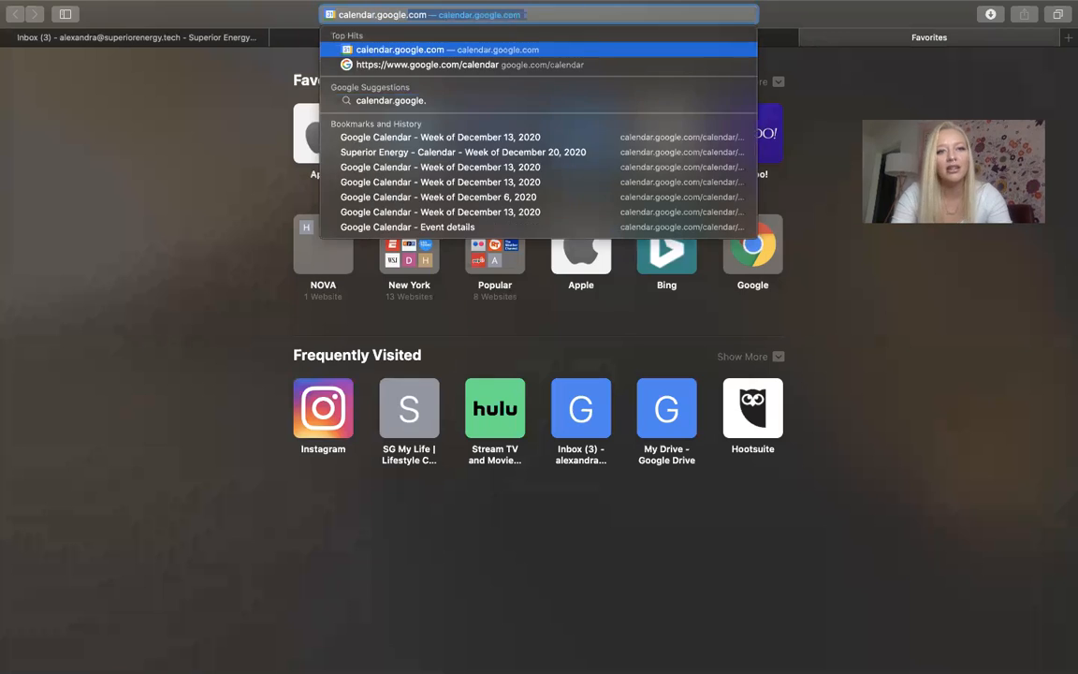
key("Return")
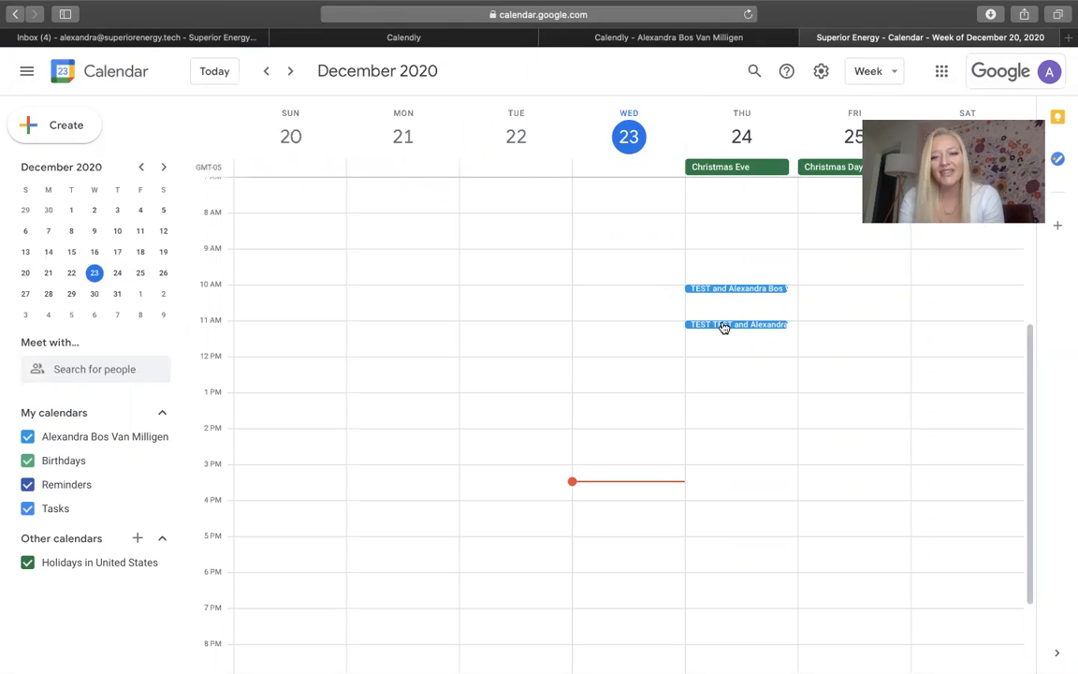
Open Thursday's 11 AM TEST TEST event details, then switch to the desktop space
left_click(724, 324)
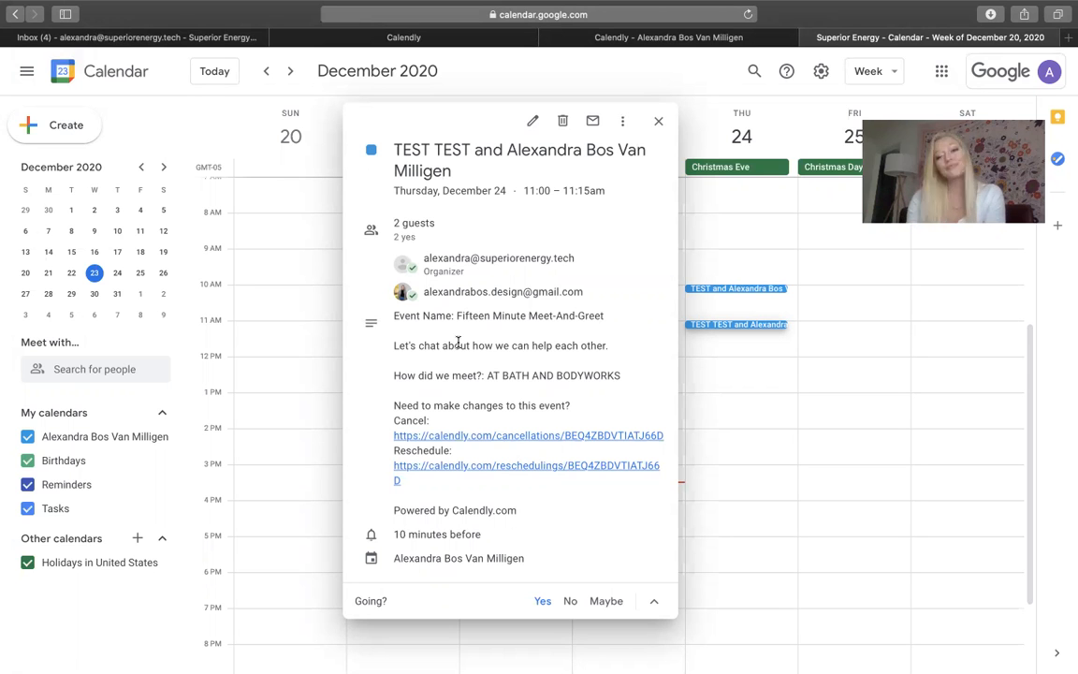
key("ctrl+Left")
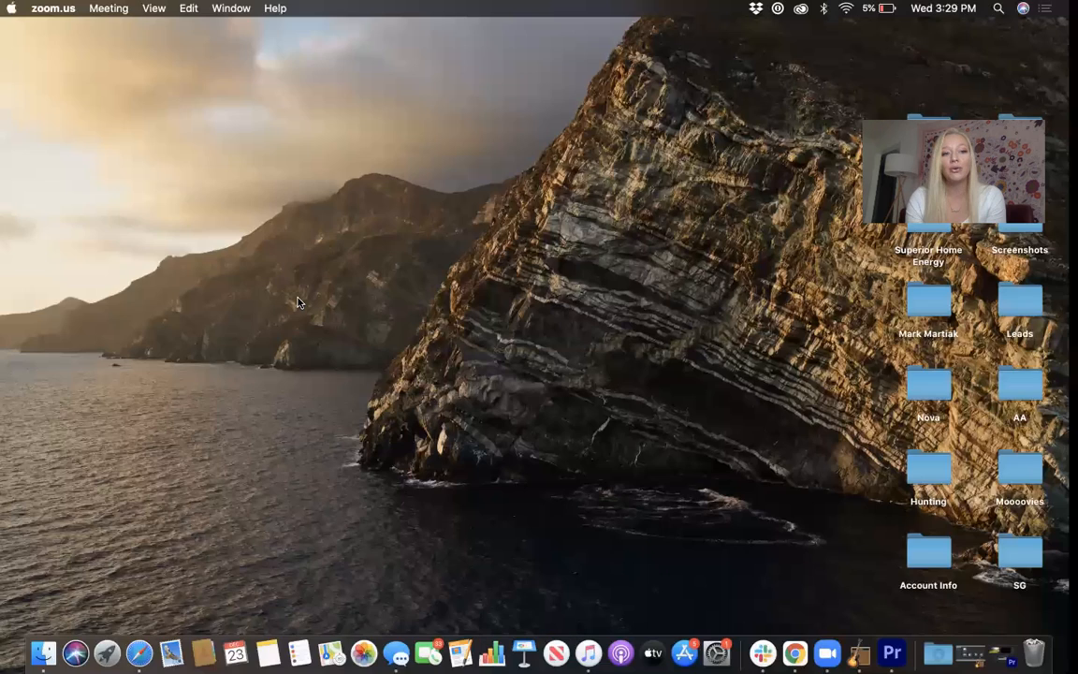